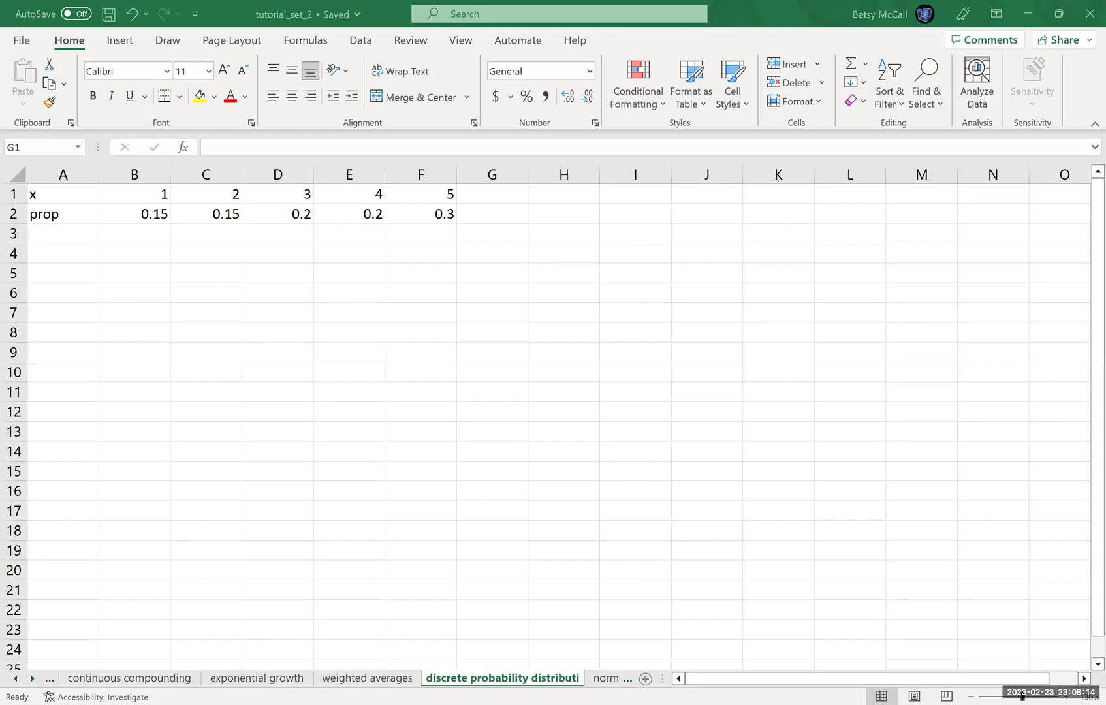
- Raise the sheet zoom from about 130% to 170%
left_click(1067, 697)
left_click(1066, 697)
left_click(1067, 696)
left_click(1066, 697)
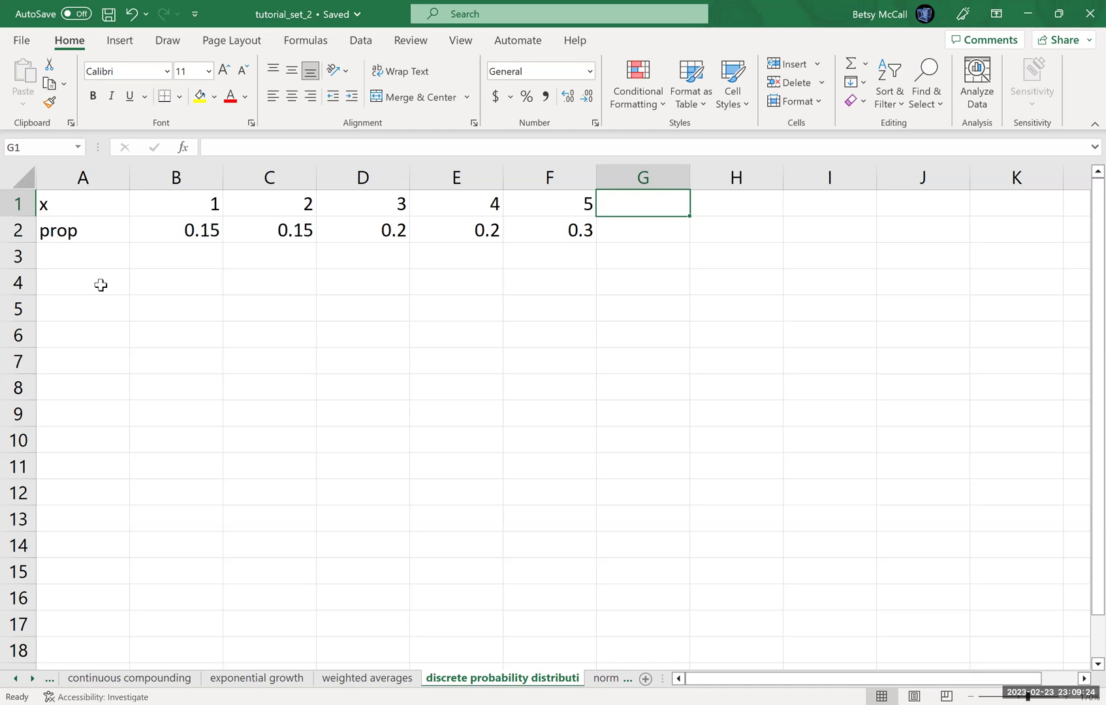
- Clear the stray text and enter 'expected value = weighted average or mean' in A4
type("expec")
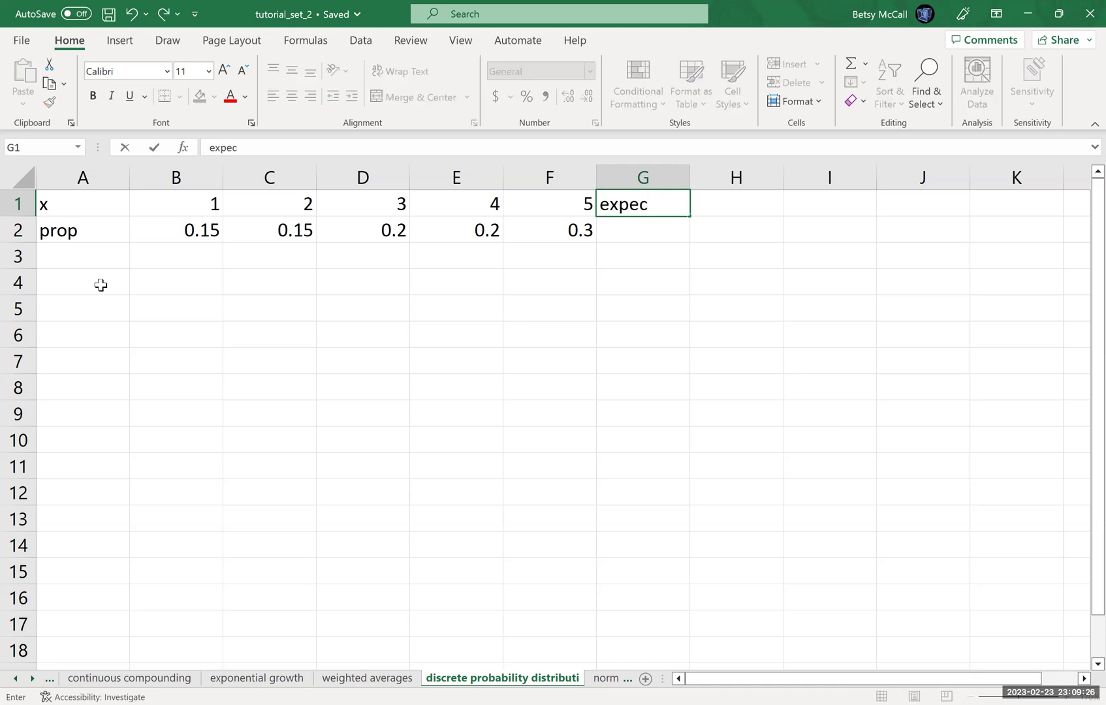
key("BackSpace")
key("BackSpace")
key("BackSpace")
key("BackSpace")
key("BackSpace")
left_click(70, 279)
type("expe")
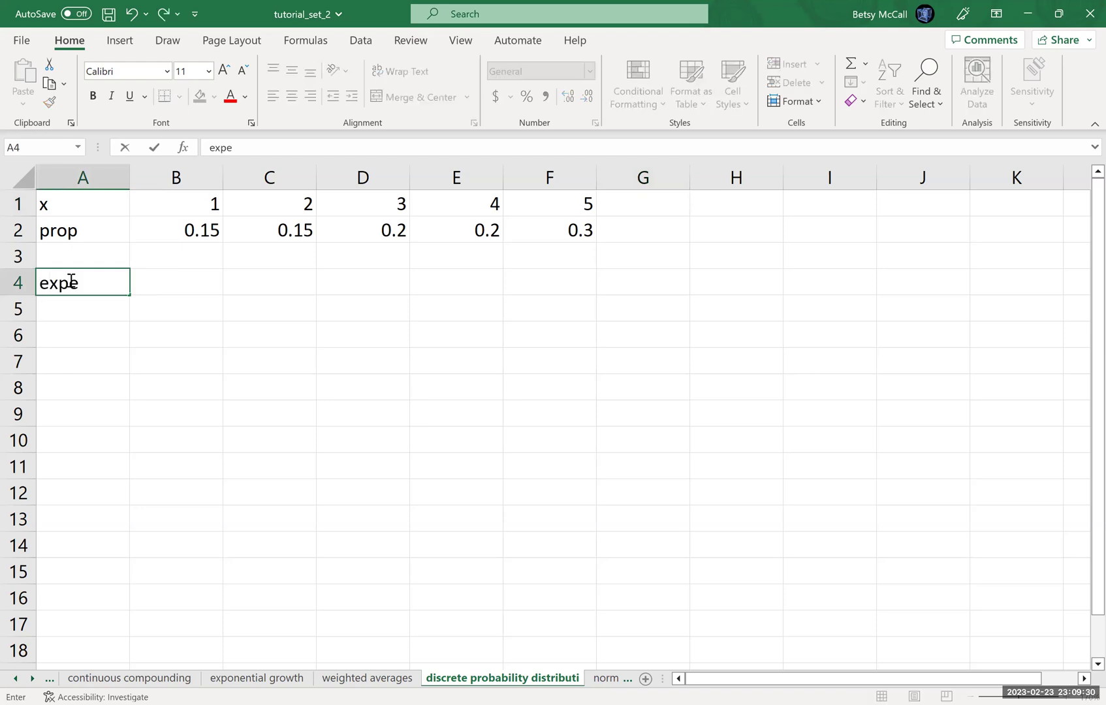
type("cted ba")
key("BackSpace")
key("BackSpace")
type("value -")
key("BackSpace")
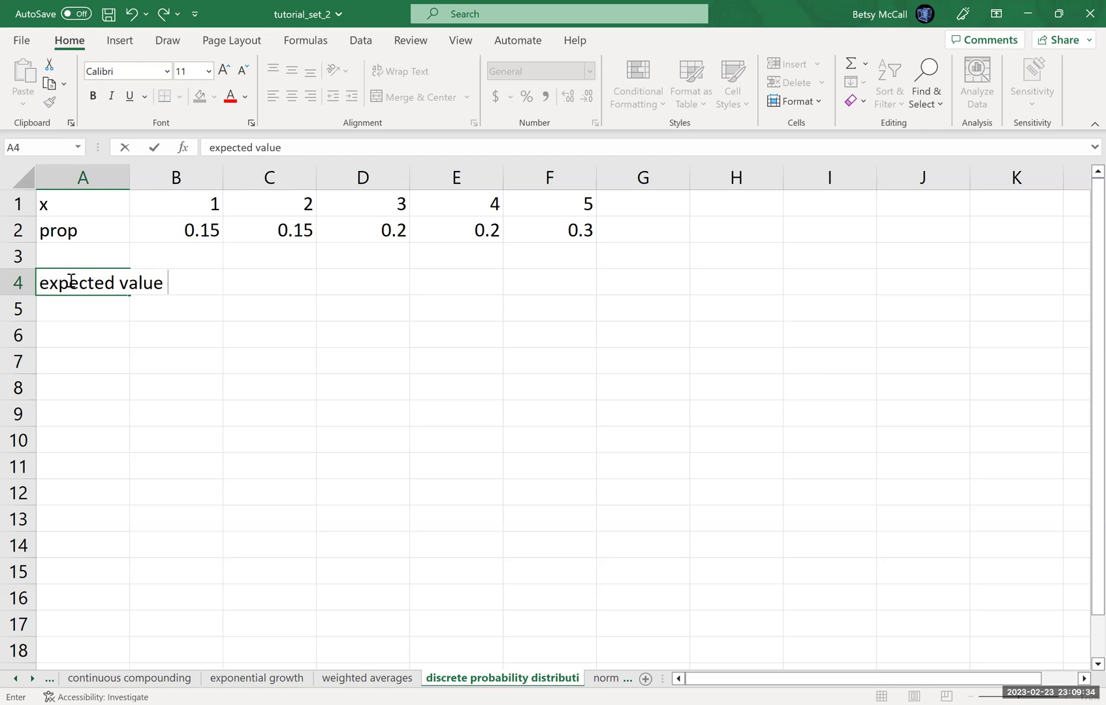
type("= weighte")
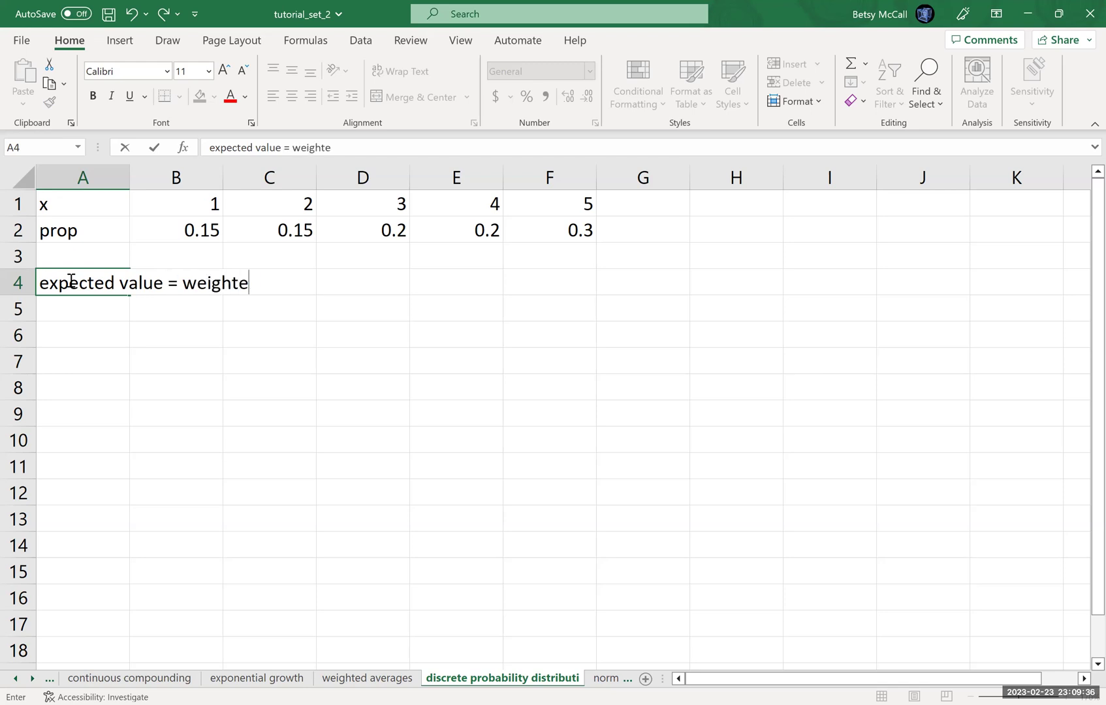
type("dave")
key("BackSpace")
key("BackSpace")
key("BackSpace")
type("avbv")
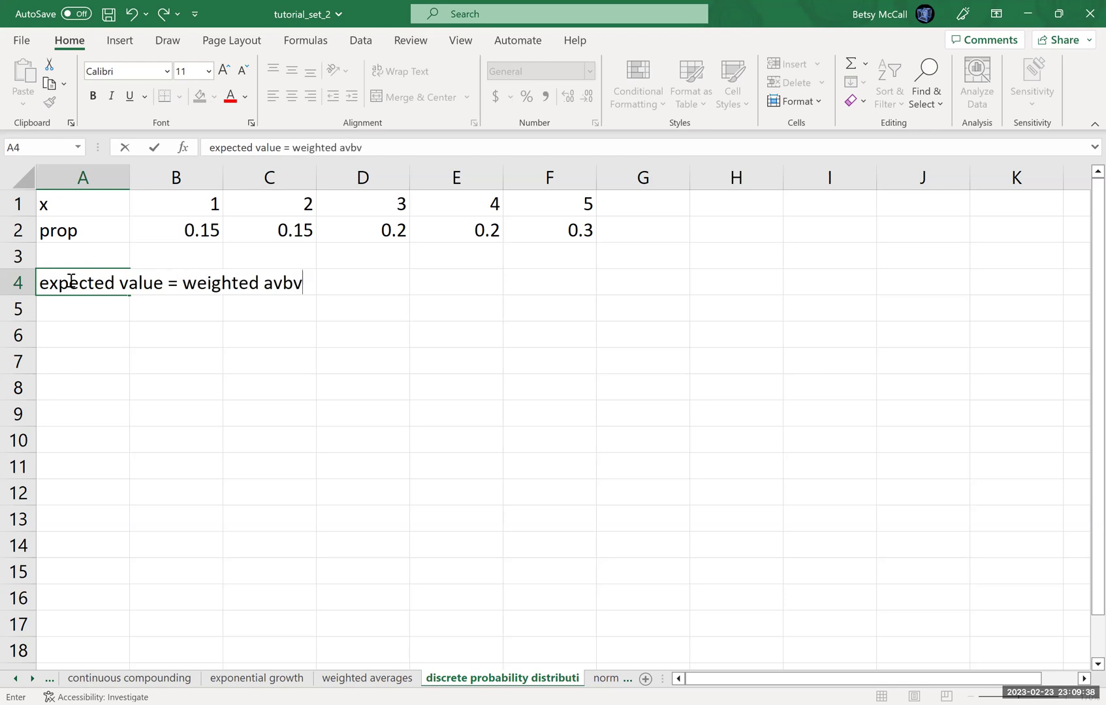
type("era")
key("BackSpace")
key("BackSpace")
key("BackSpace")
key("BackSpace")
key("BackSpace")
type("erage o")
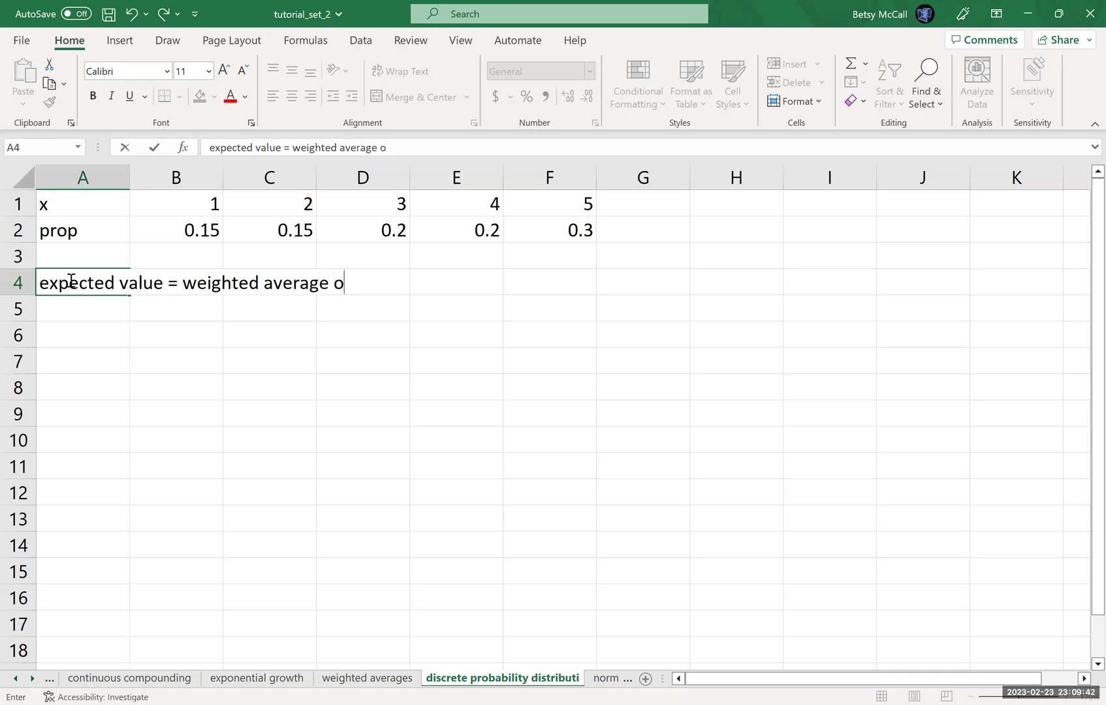
type("r mean")
key("Return")
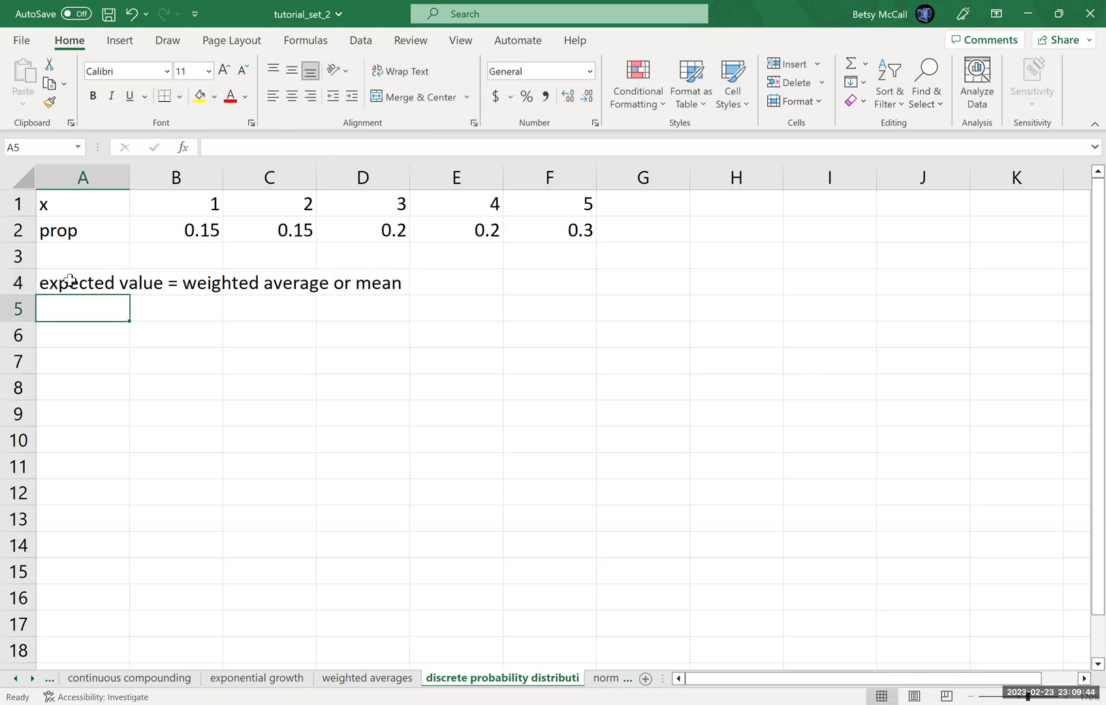
- Merge and centre cells A4:D4 around the expected value title
left_click_drag(70, 280, 379, 288)
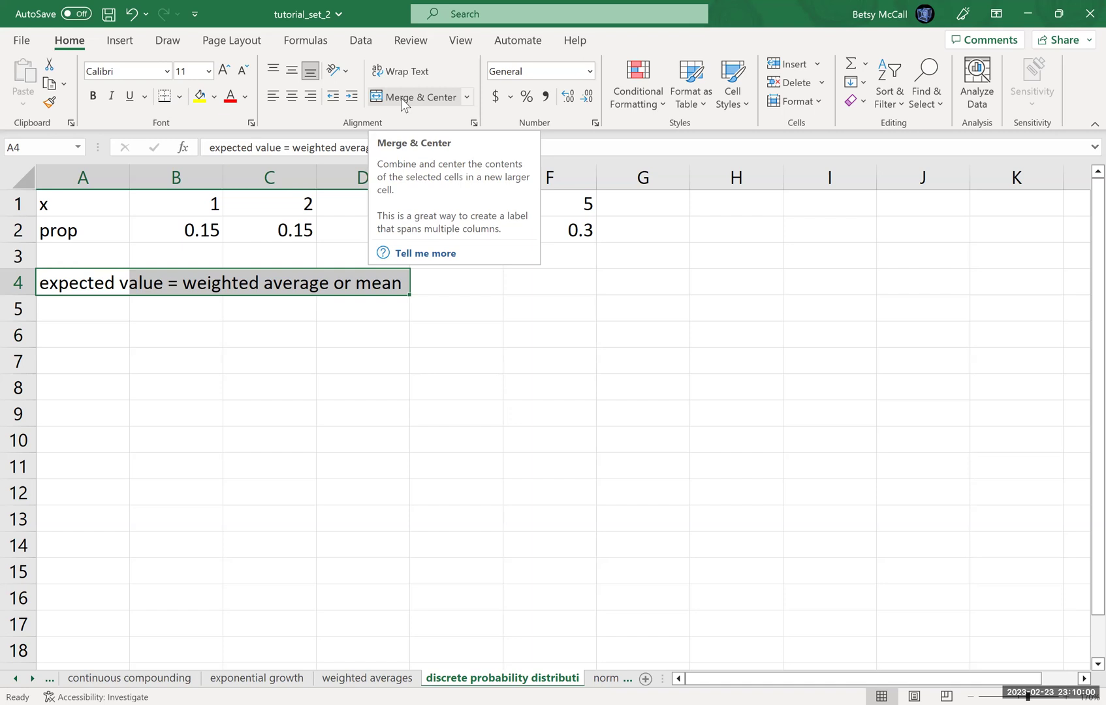
left_click(77, 315)
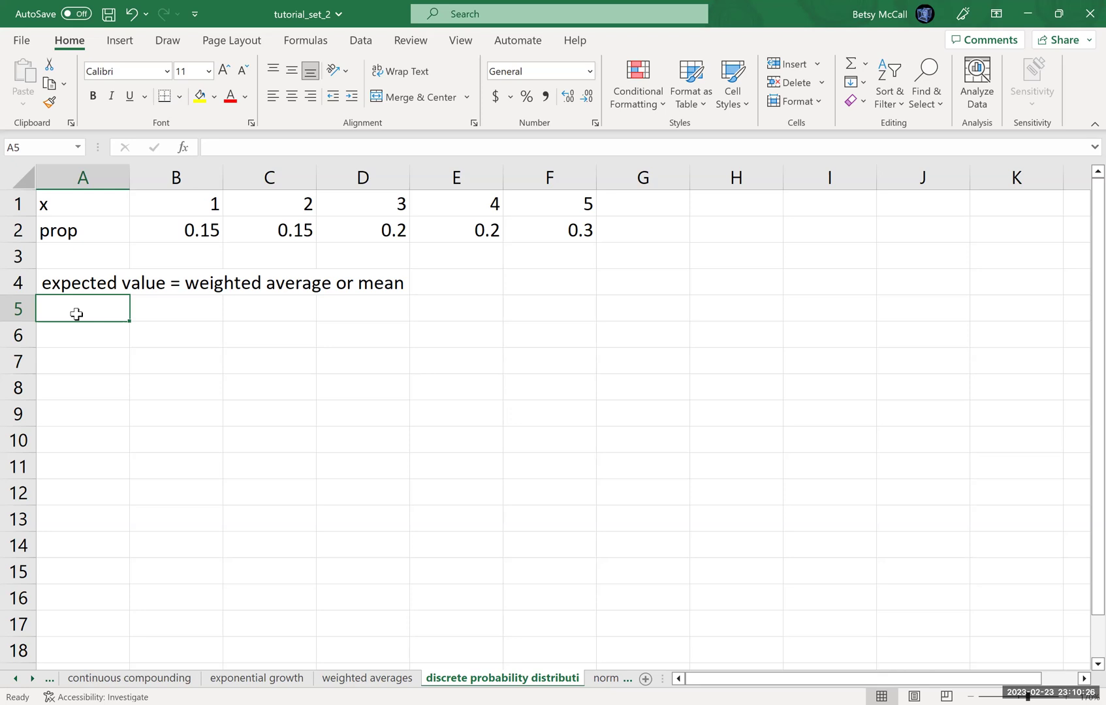
- Enter the labels 'x*p(x)' in A5 and 'sum' in A6
type("wei")
key("BackSpace")
key("BackSpace")
key("BackSpace")
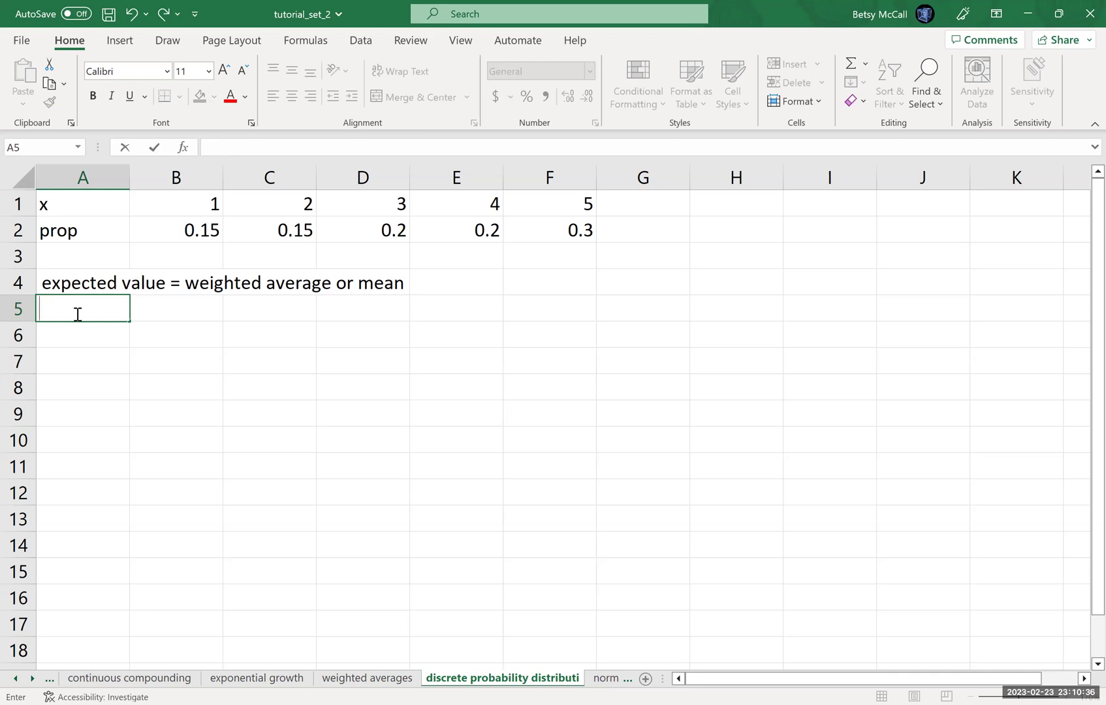
type("x*p(x)")
left_click(79, 342)
type("su")
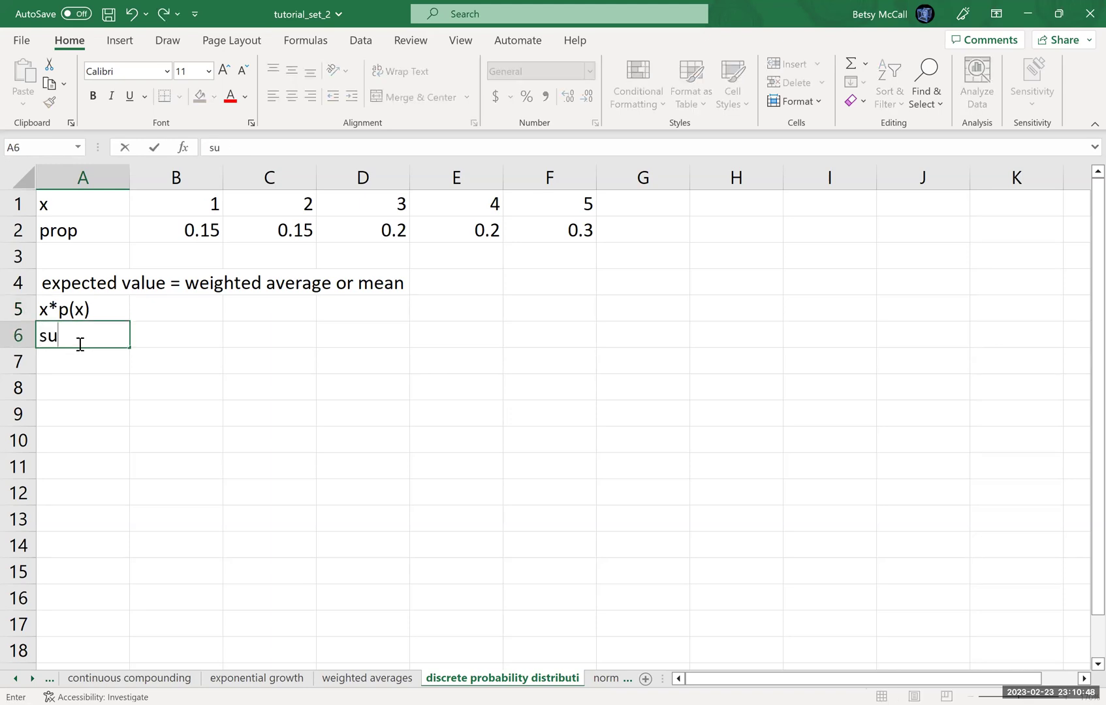
type("m")
key("Tab")
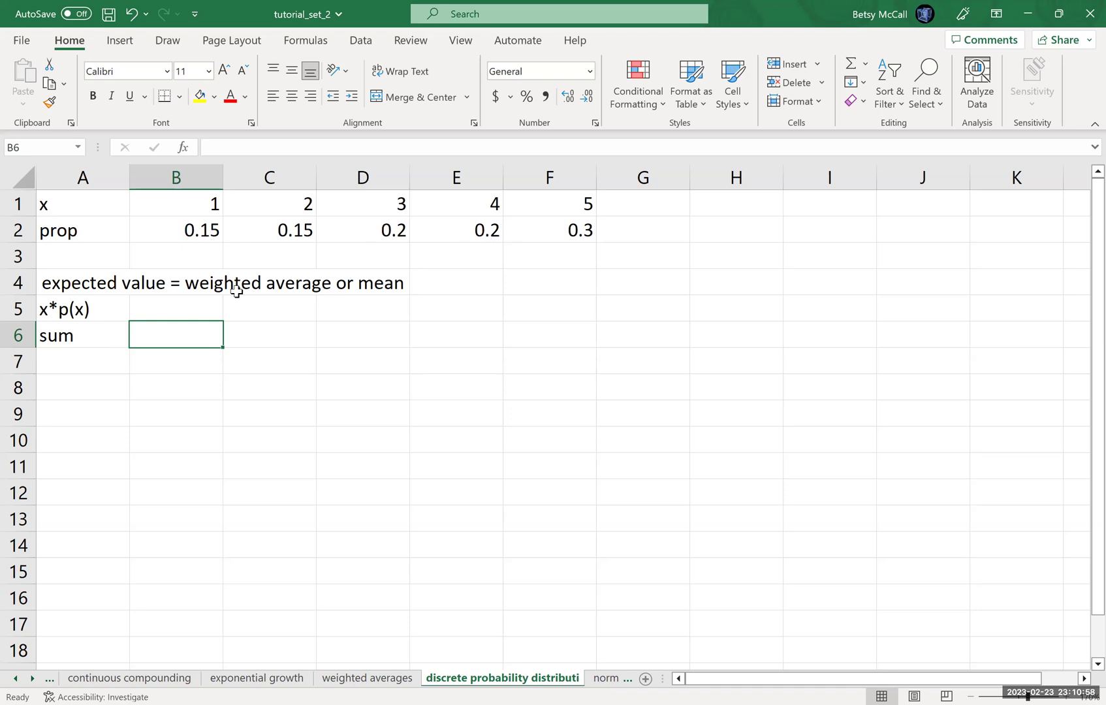
- Enter =B1*B2 in B5 and fill it across to F5
left_click(190, 310)
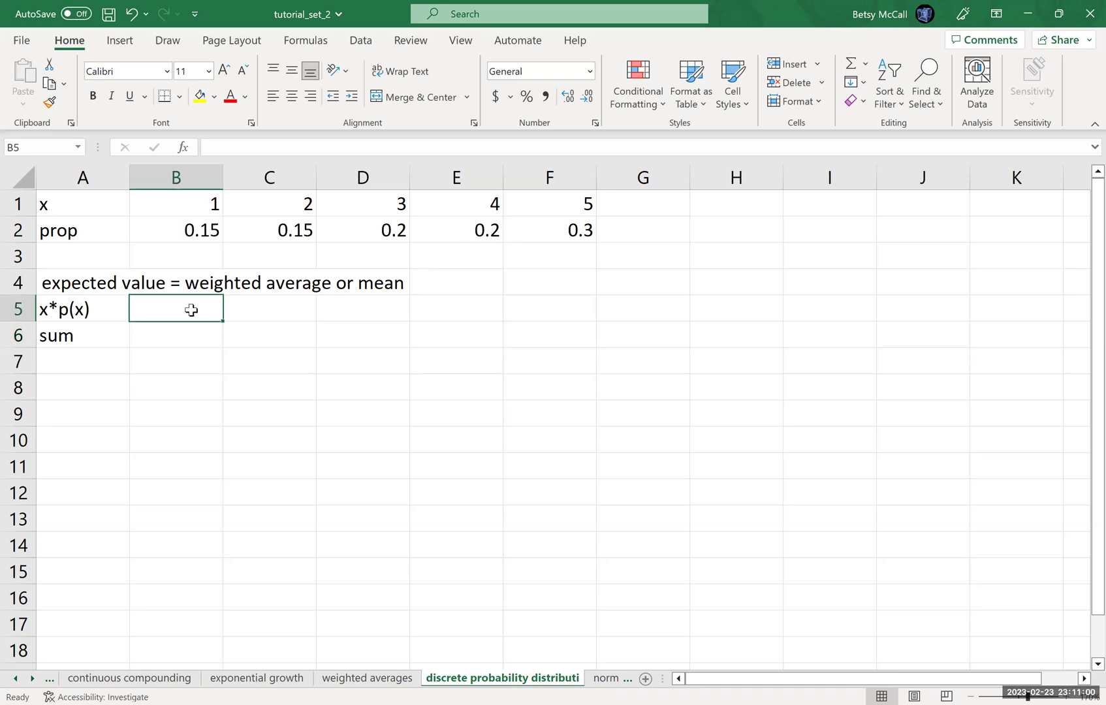
type("=")
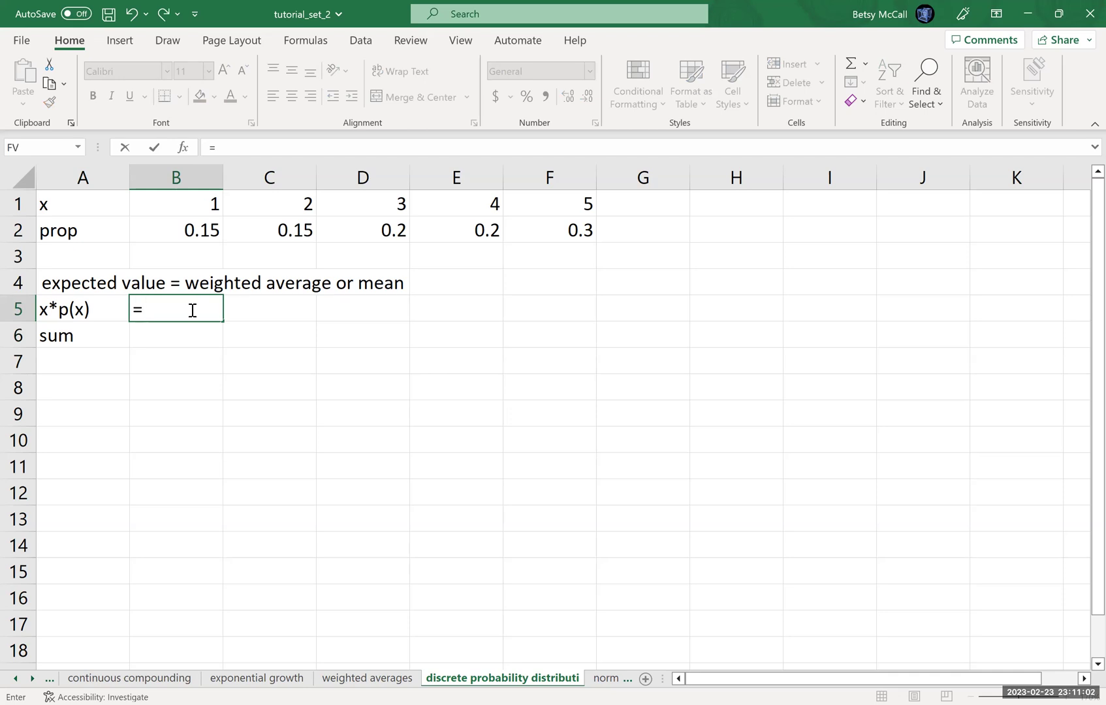
left_click(175, 205)
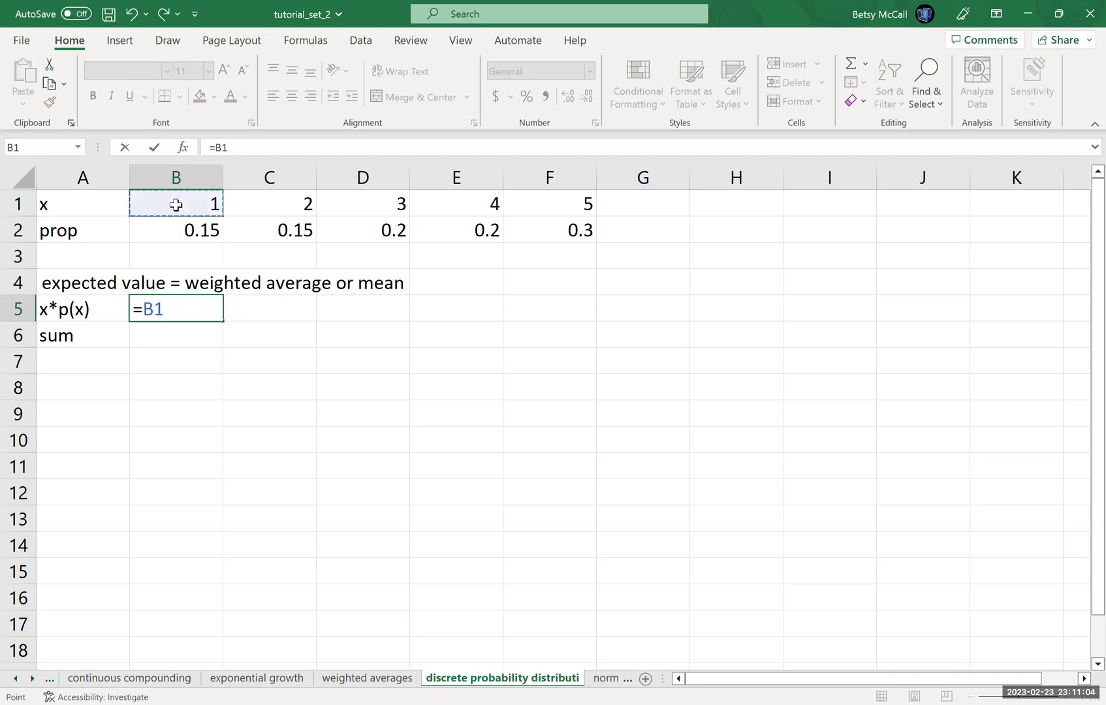
type("*")
left_click(174, 226)
key("Return")
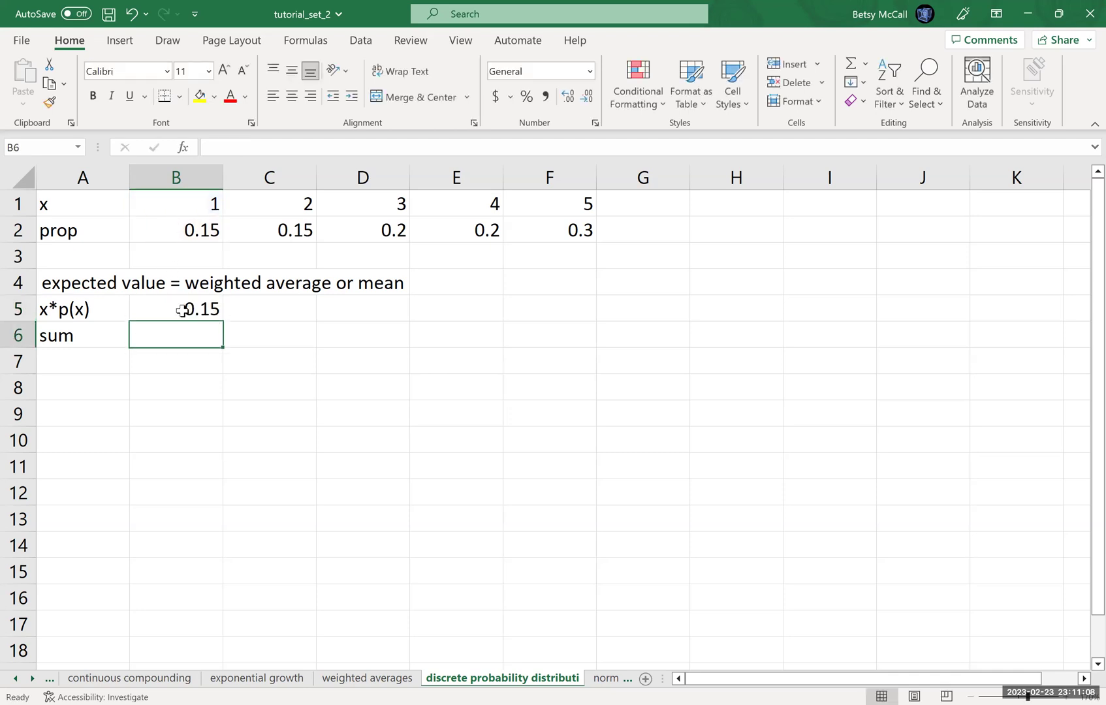
left_click(182, 311)
left_click_drag(224, 320, 562, 317)
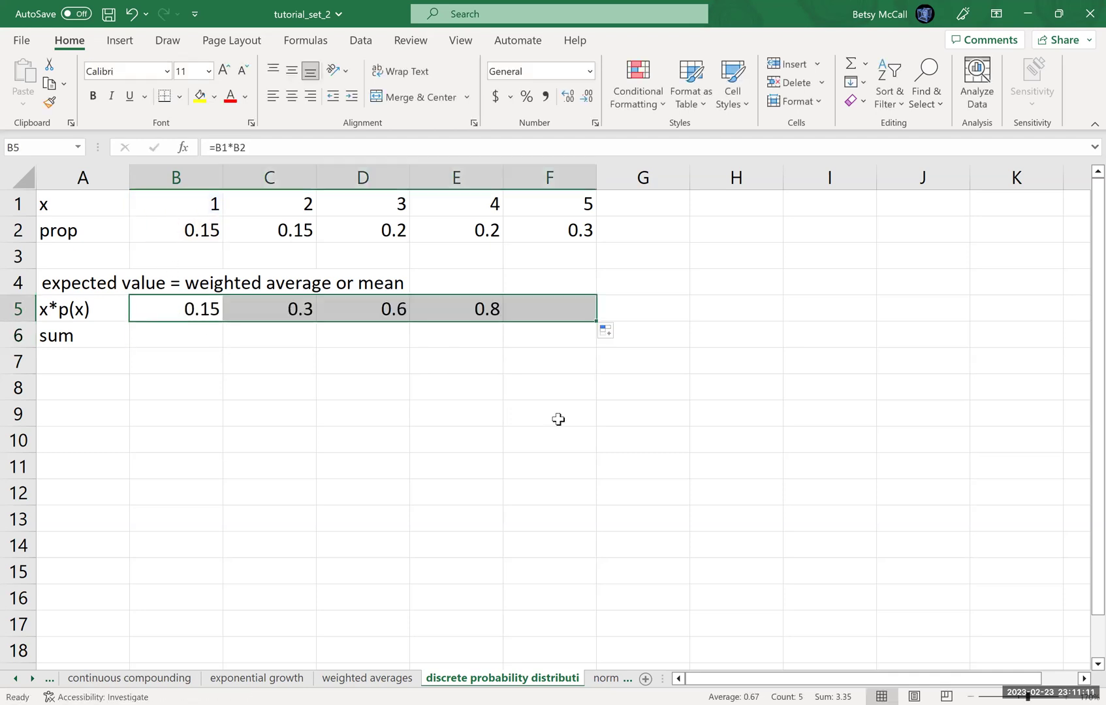
- Total the products in B6 with =SUM(B5:F5), giving 3.35
left_click(190, 333)
type("=")
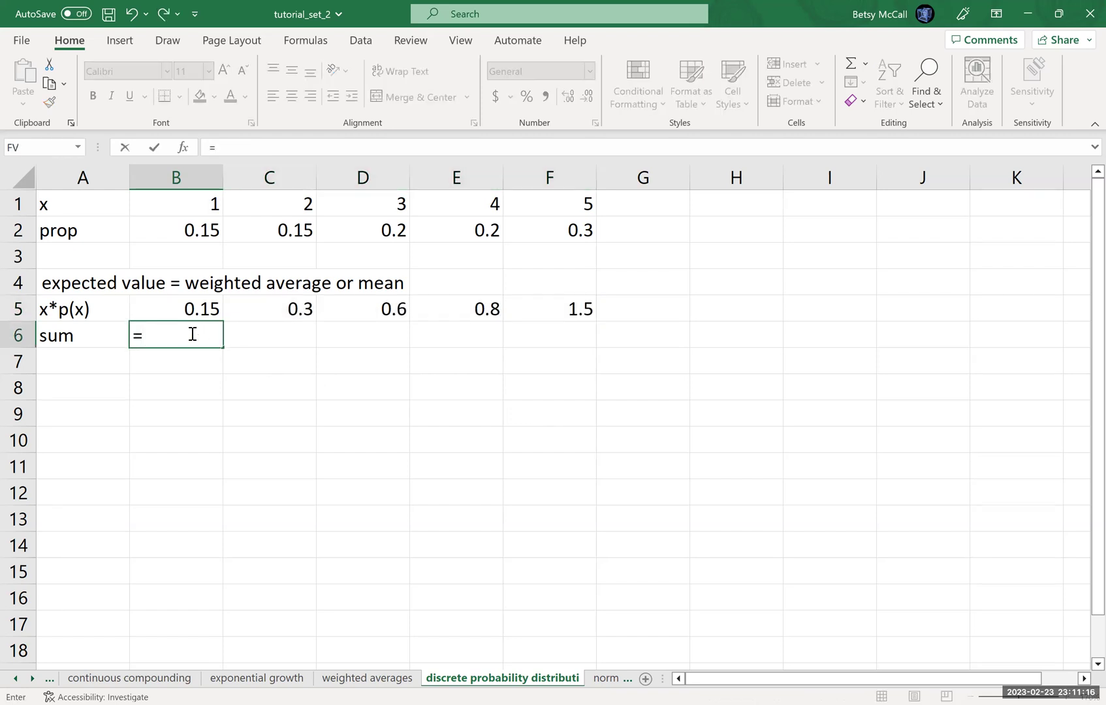
type("SUM(")
left_click_drag(173, 306, 307, 308)
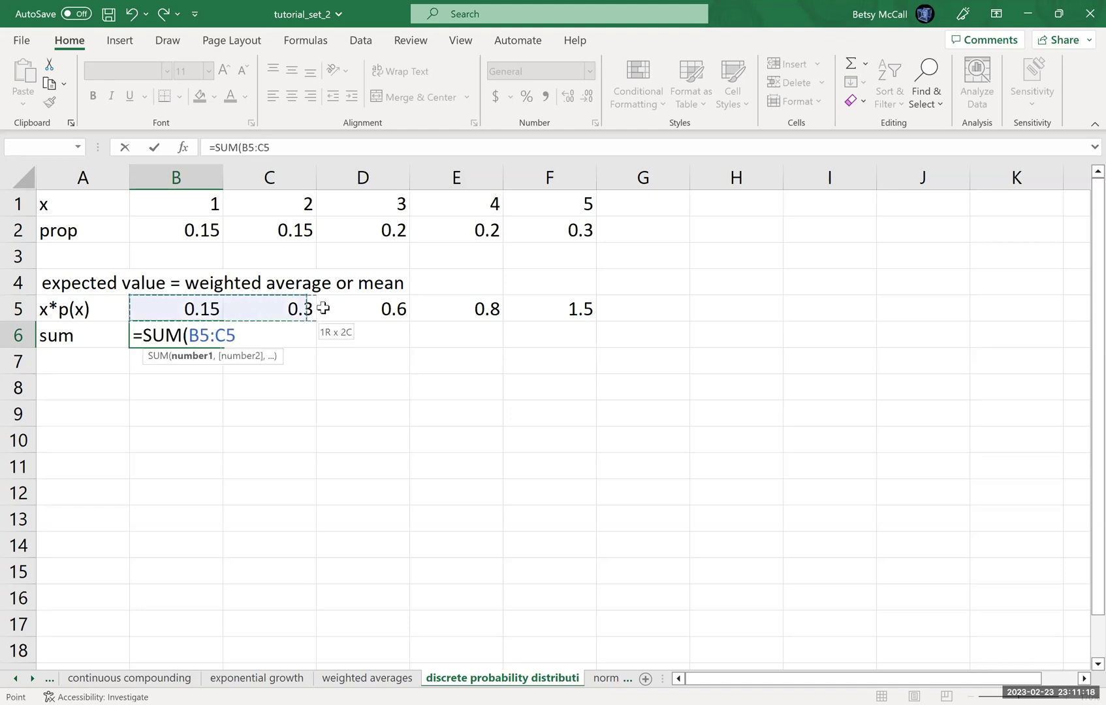
left_click_drag(547, 308, 547, 309)
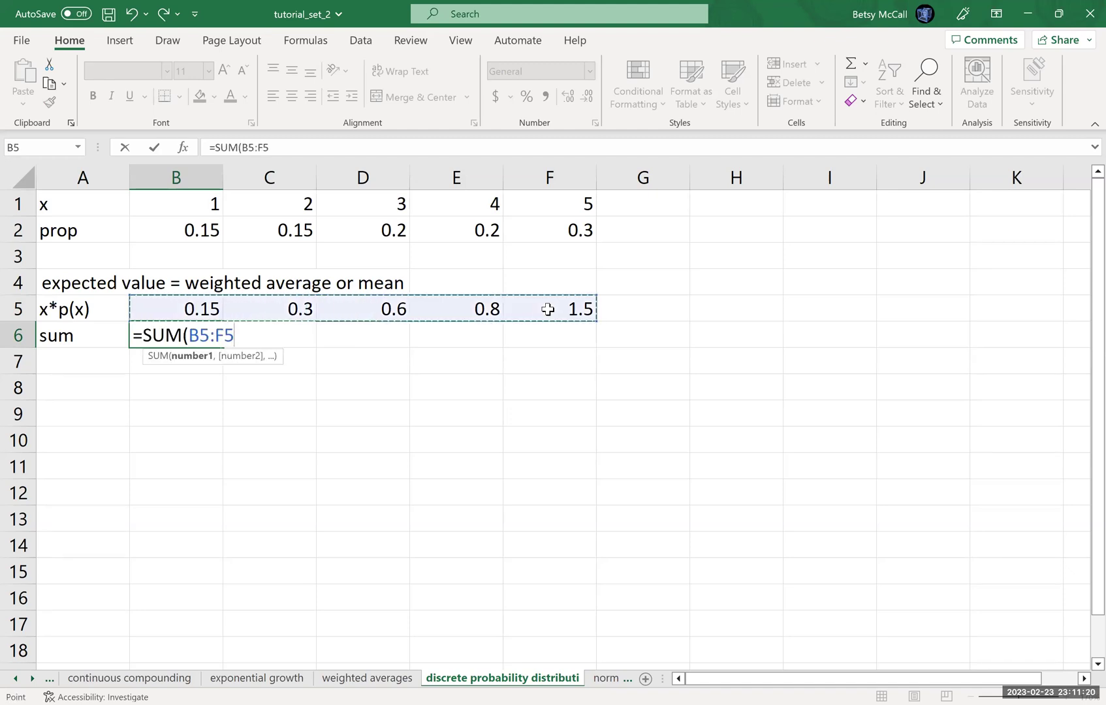
key("Return")
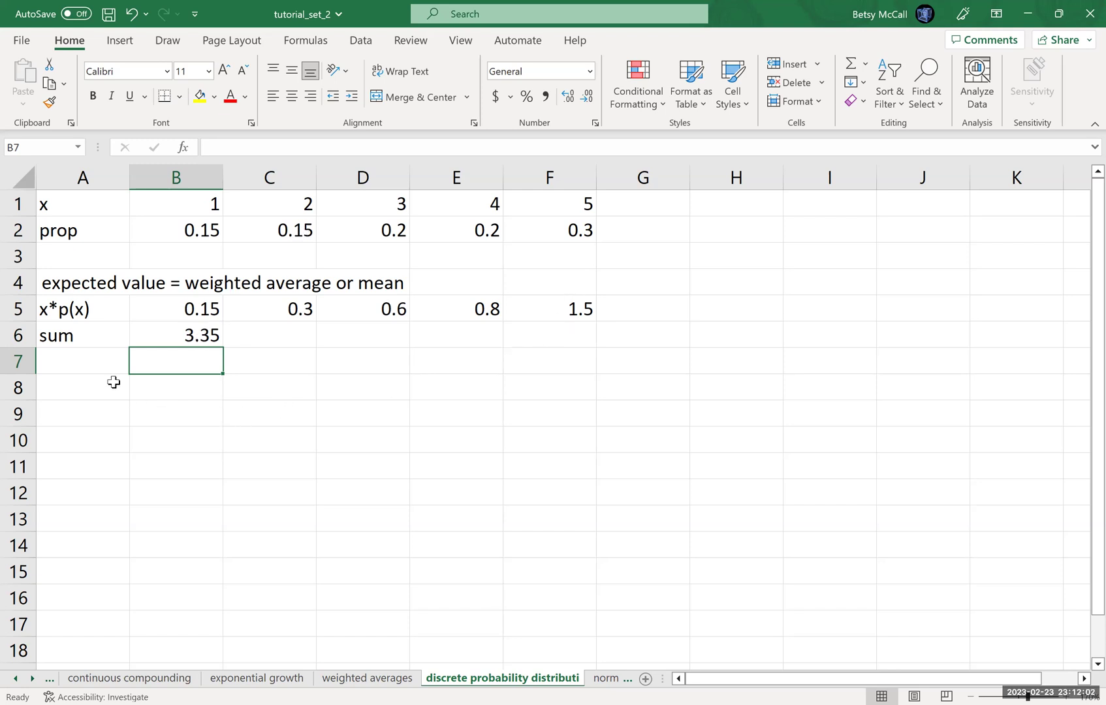
- Label A8 'expected value' and widen column A to fit it
left_click(73, 386)
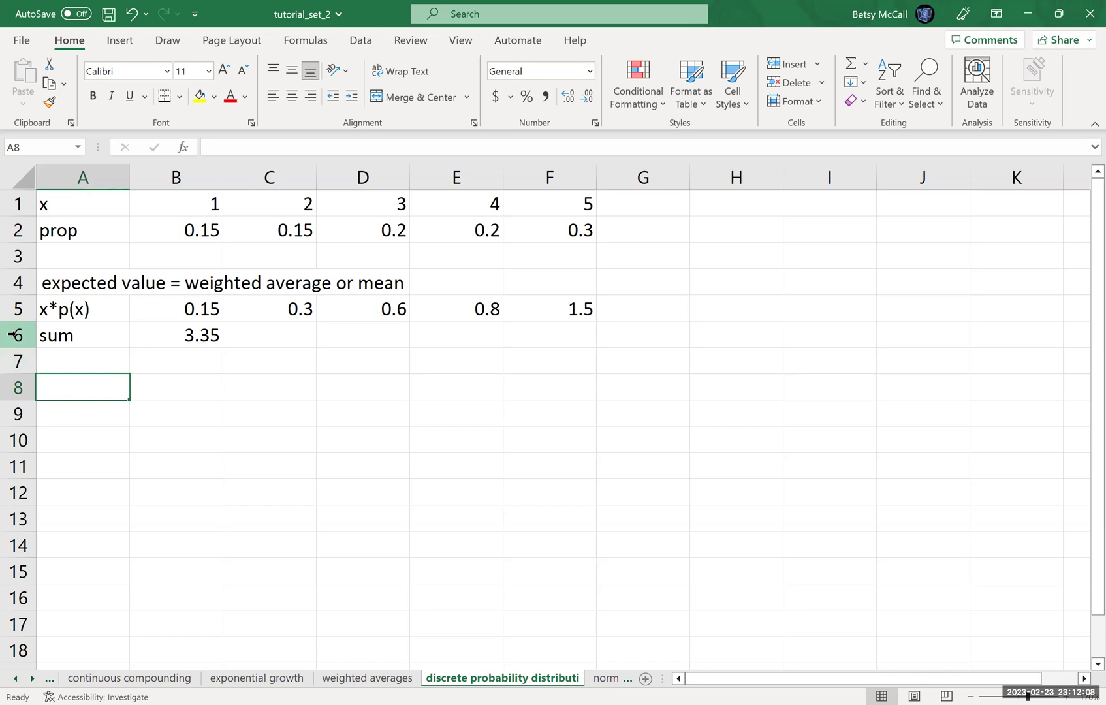
type("exp")
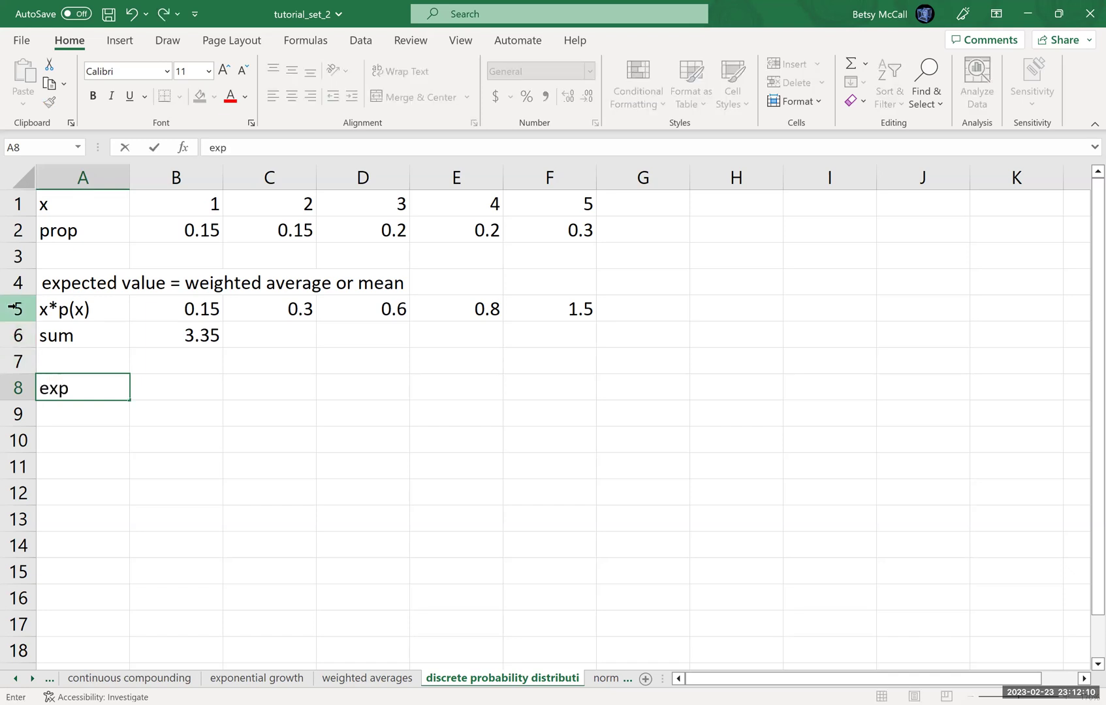
type("ected  value")
key("Return")
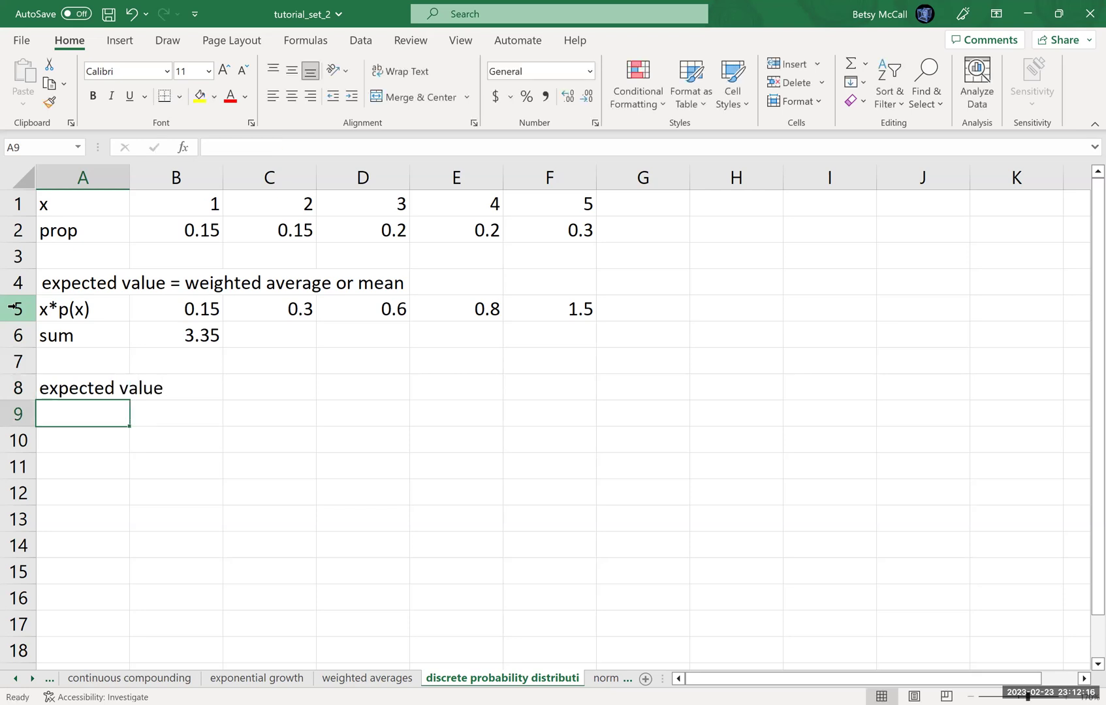
left_click_drag(129, 177, 168, 177)
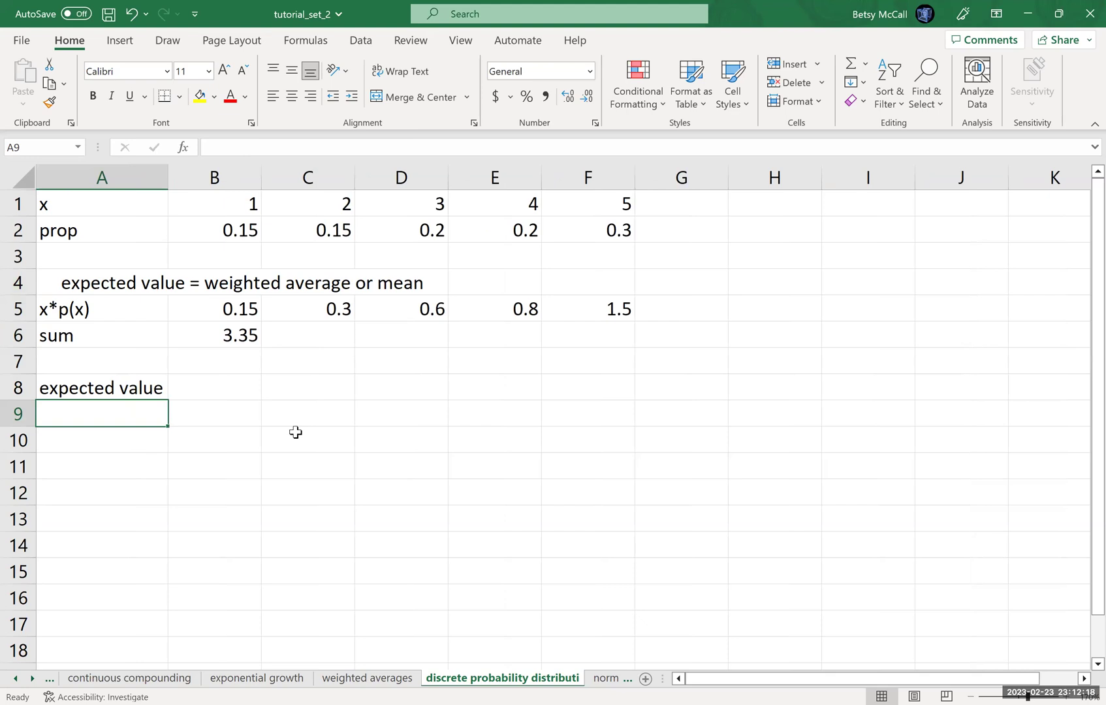
- Enter =SUMPRODUCT(B1:F1,B2:F2) in B8, returning 3.35
left_click(203, 387)
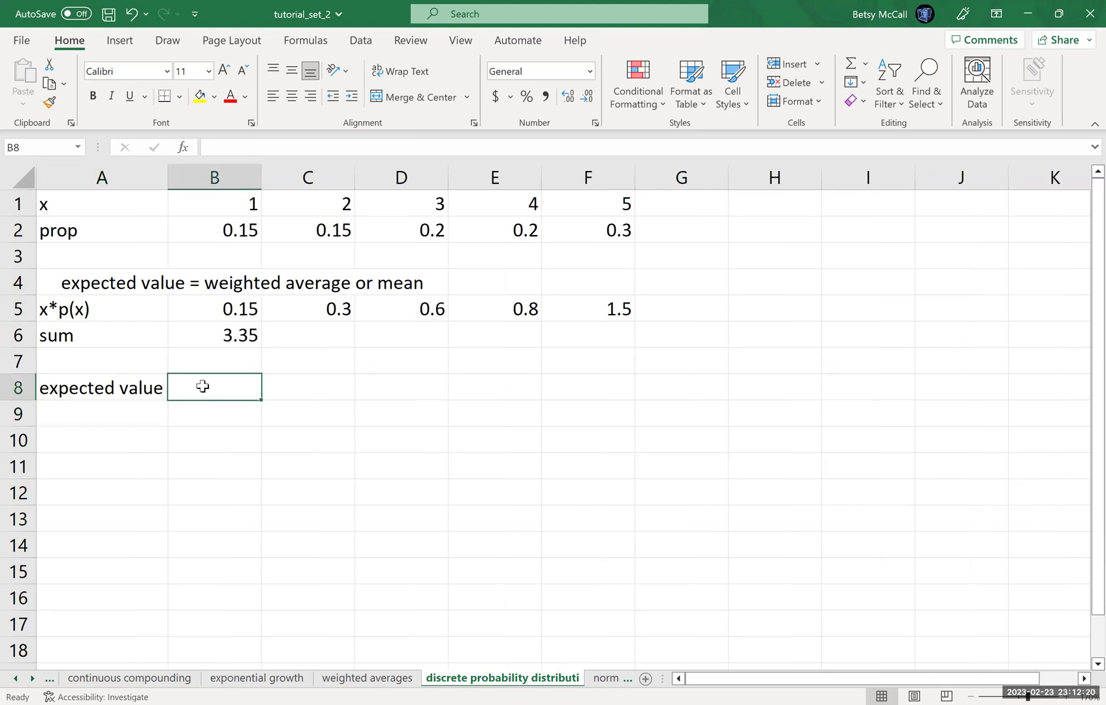
type("=")
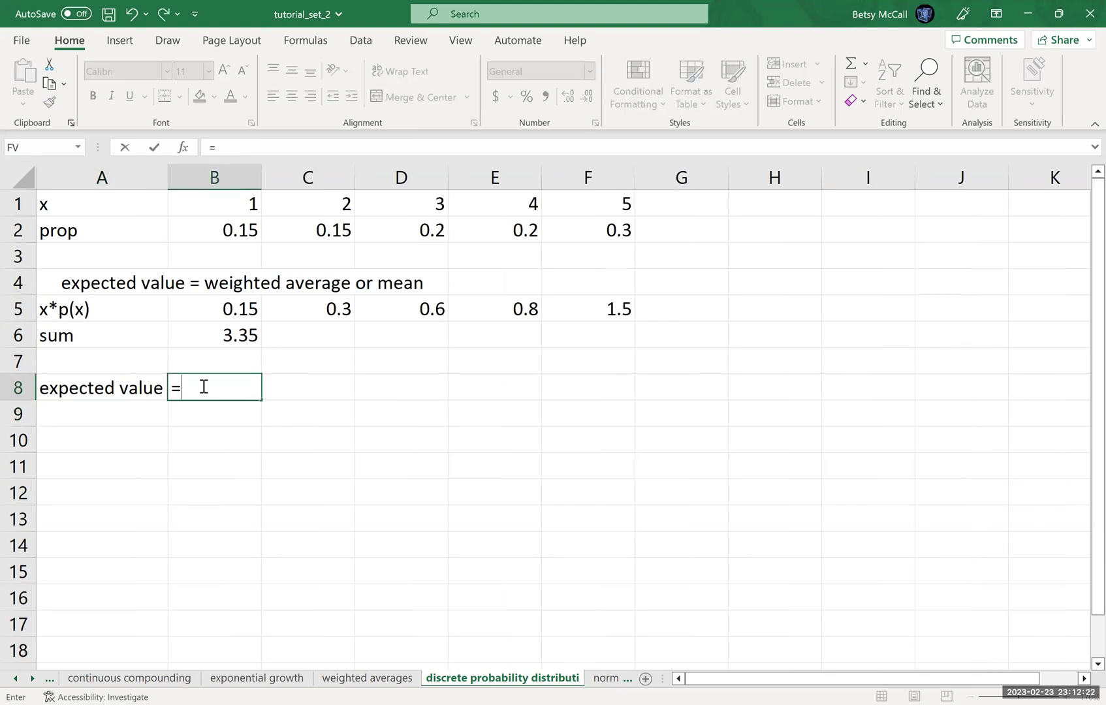
type("SUM(")
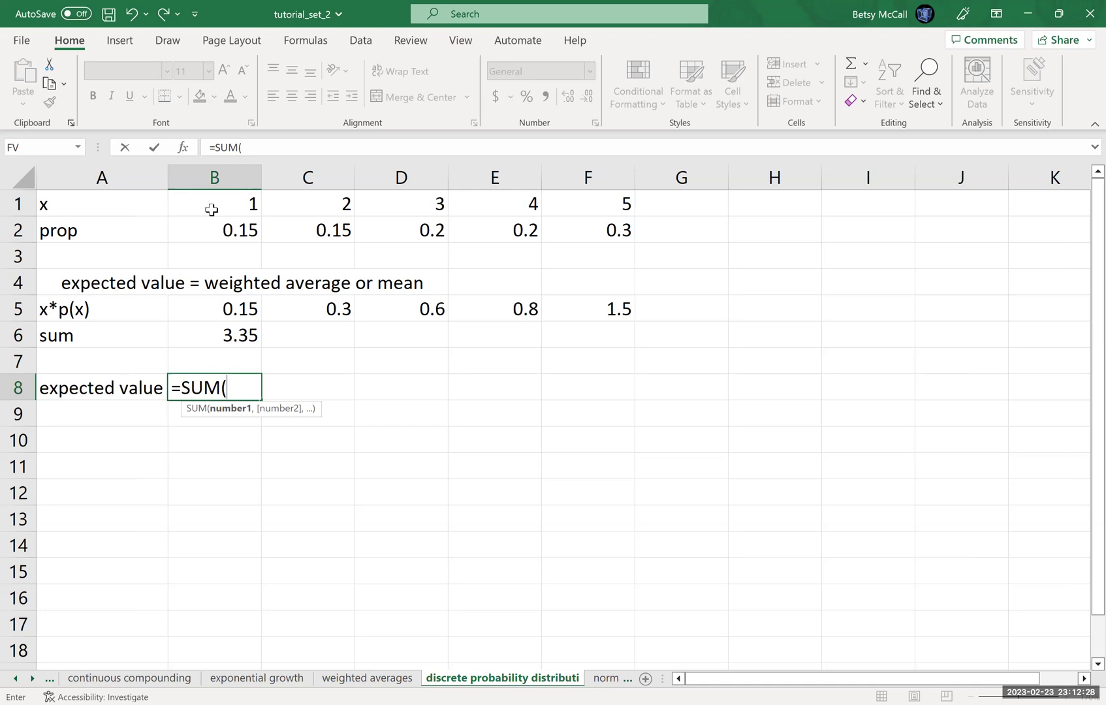
key("BackSpace")
type("PRODUCT(")
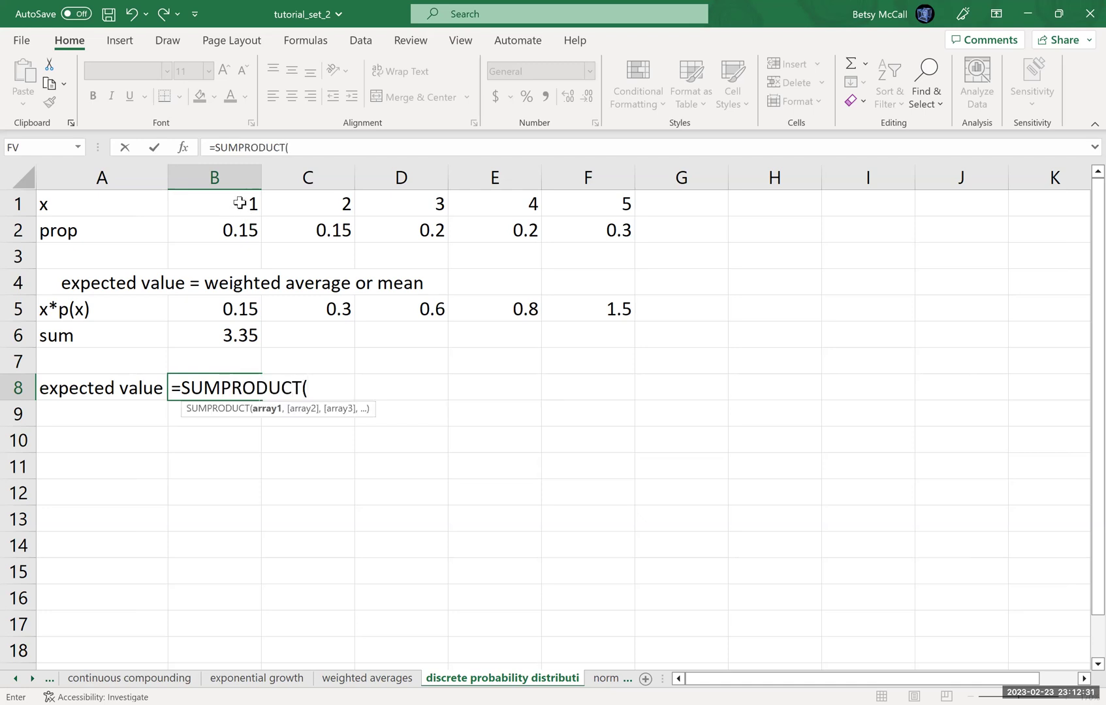
left_click_drag(240, 204, 566, 203)
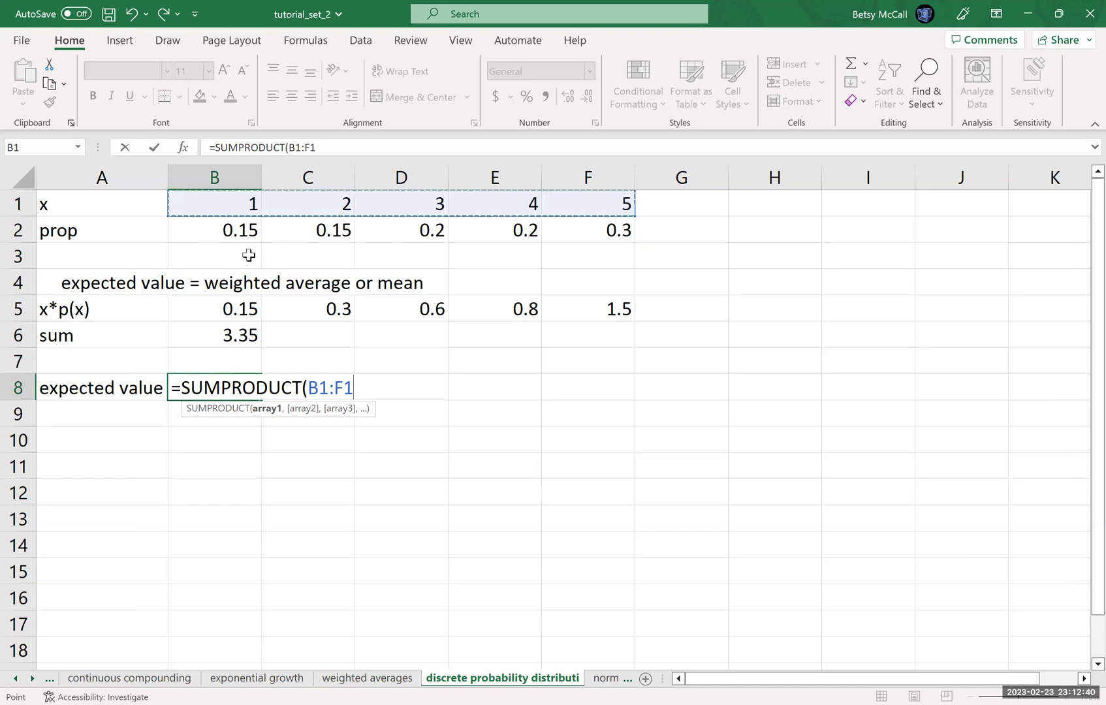
type(",")
left_click_drag(217, 230, 343, 232)
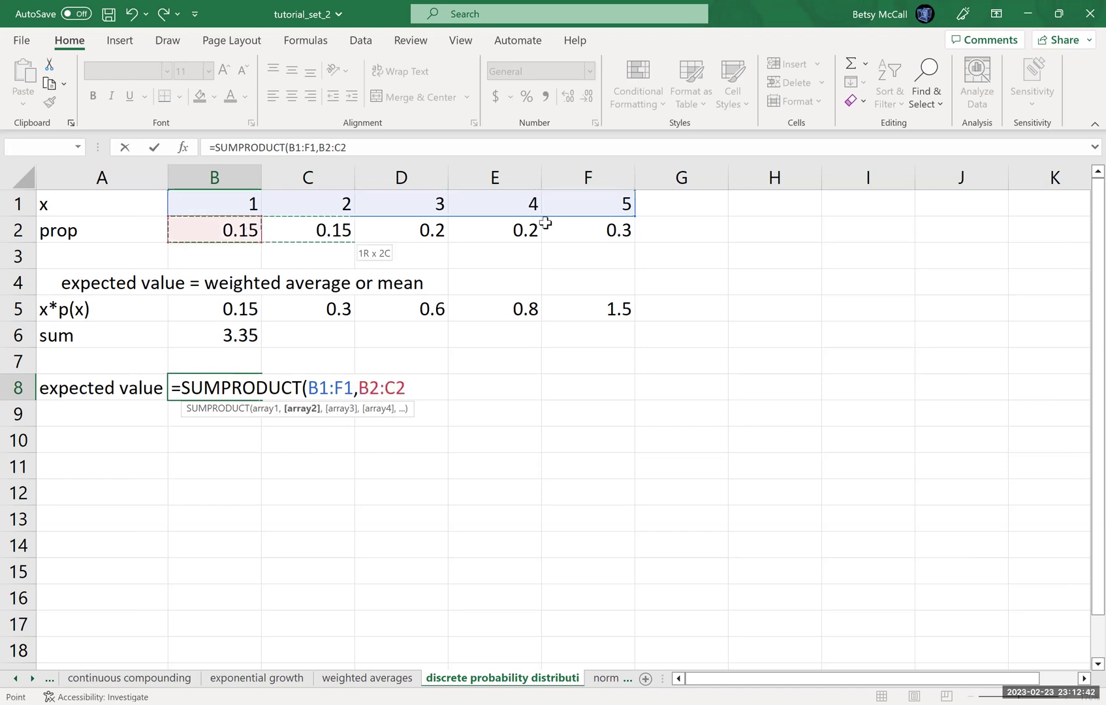
left_click_drag(545, 223, 558, 228)
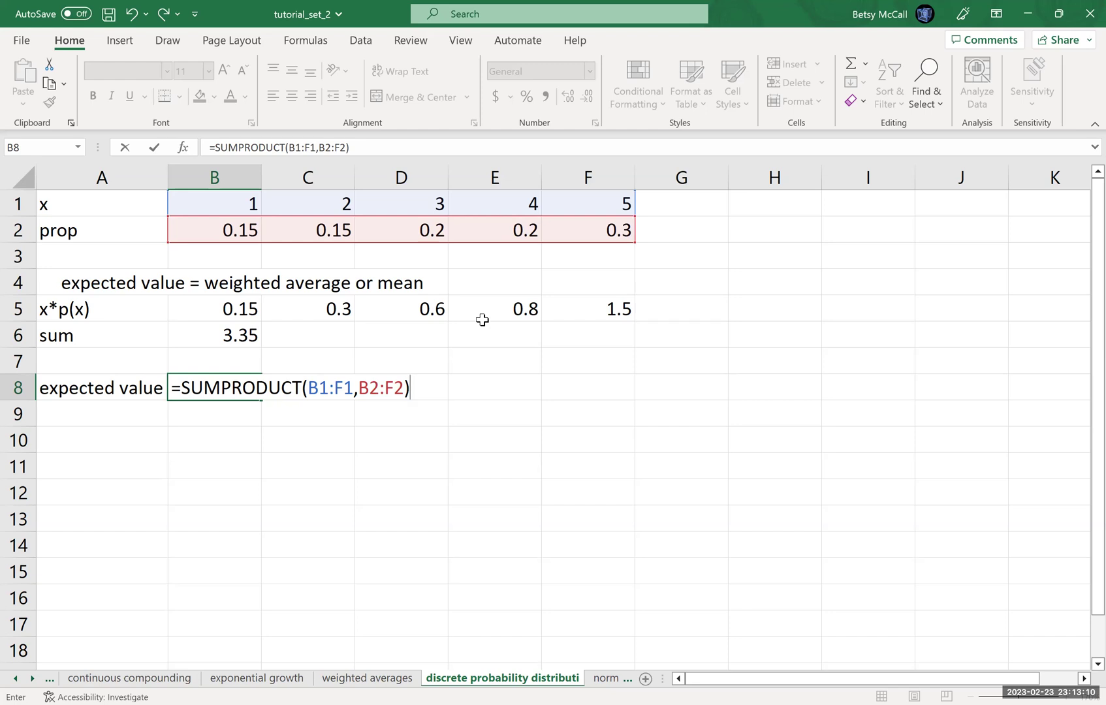
key("Return")
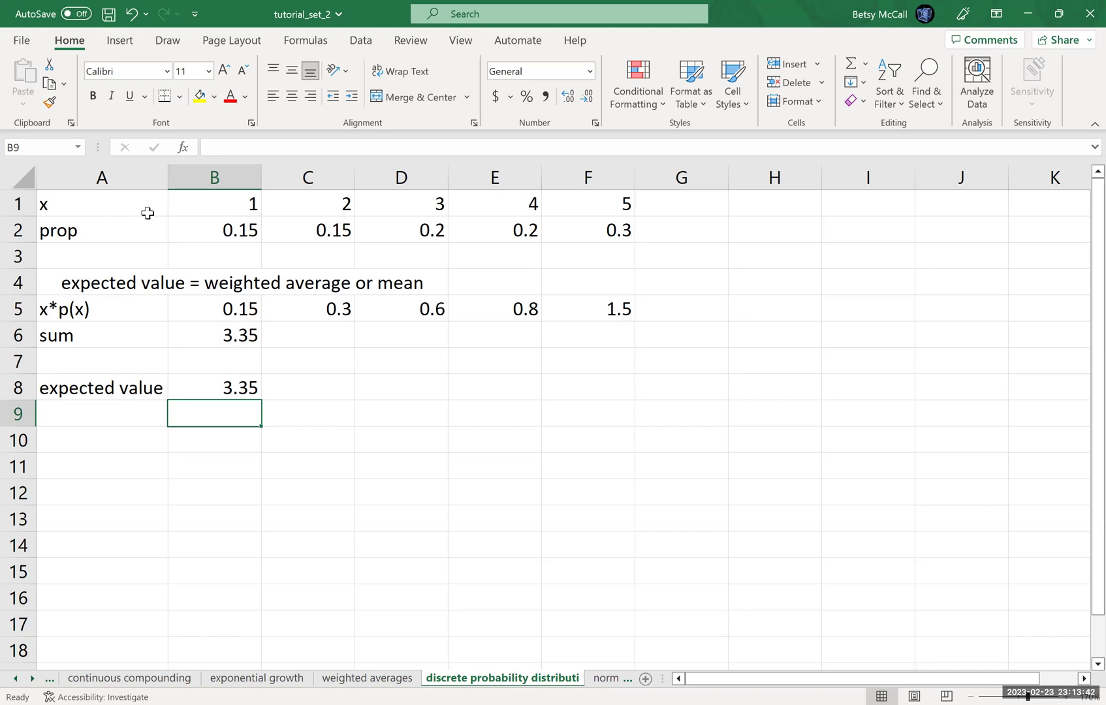
- Copy the x and prop rows A1:F2 into A10:F11, then start an 'x-mu' label in A13
left_click_drag(86, 203, 607, 224)
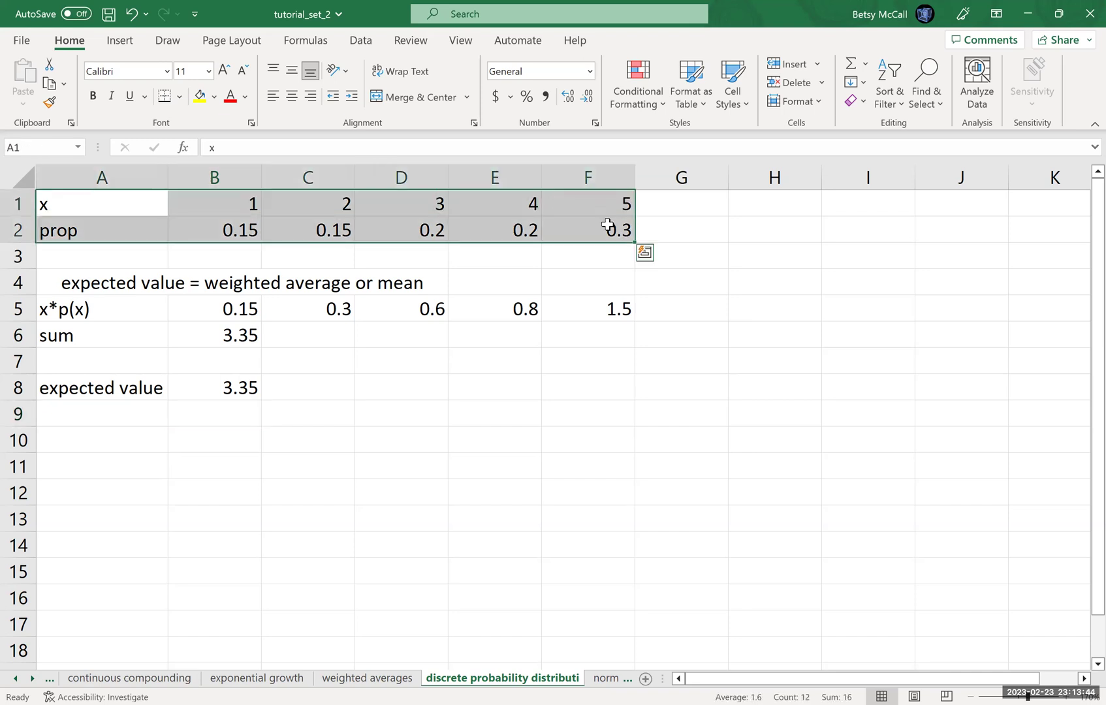
key("ctrl+c")
left_click(102, 438)
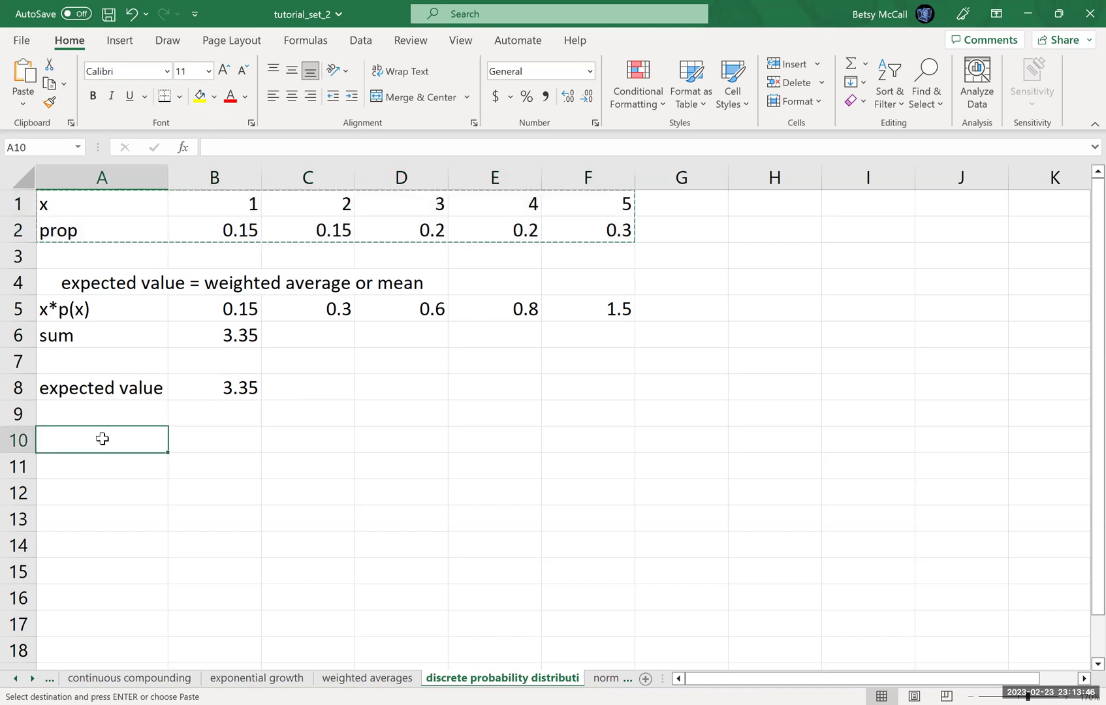
key("ctrl+v")
left_click(77, 519)
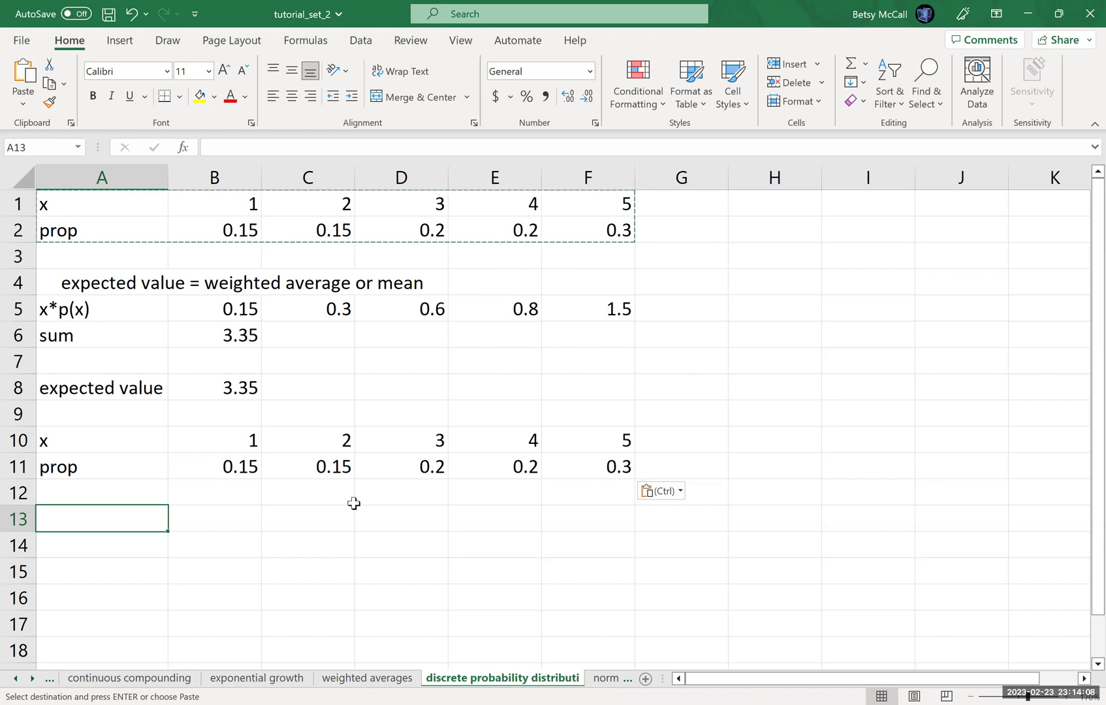
type("x-mu")
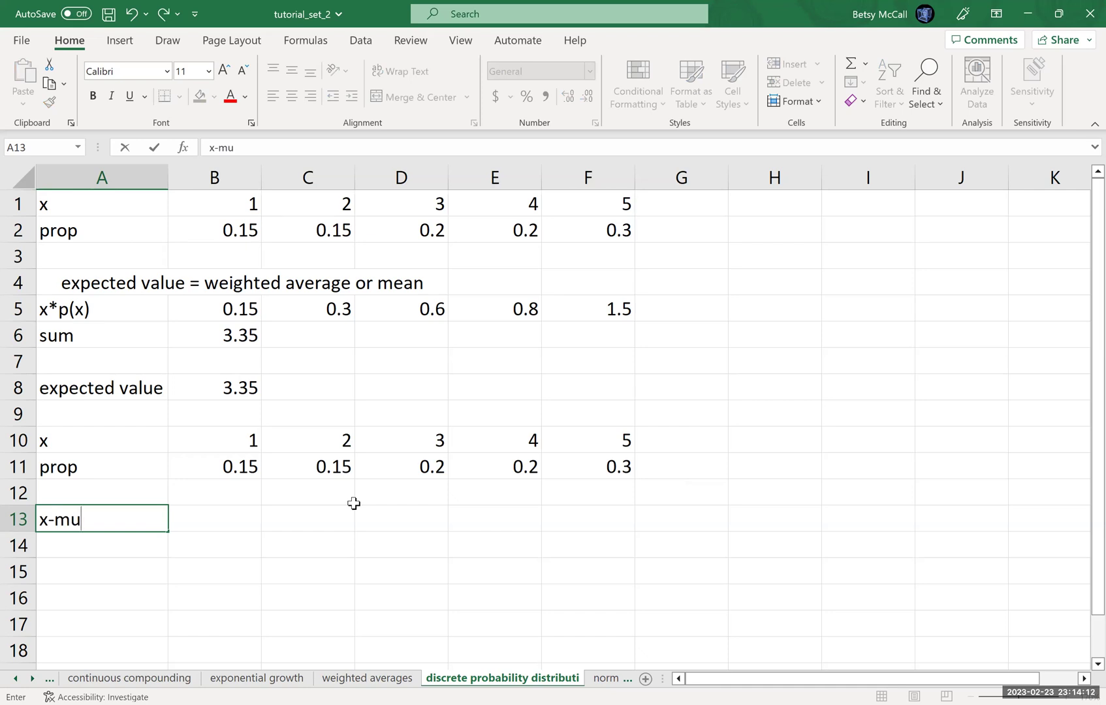
- Enter =B10-3.35 in B13 and fill across to F13, giving -2.35 through 1.65
key("Tab")
type("=")
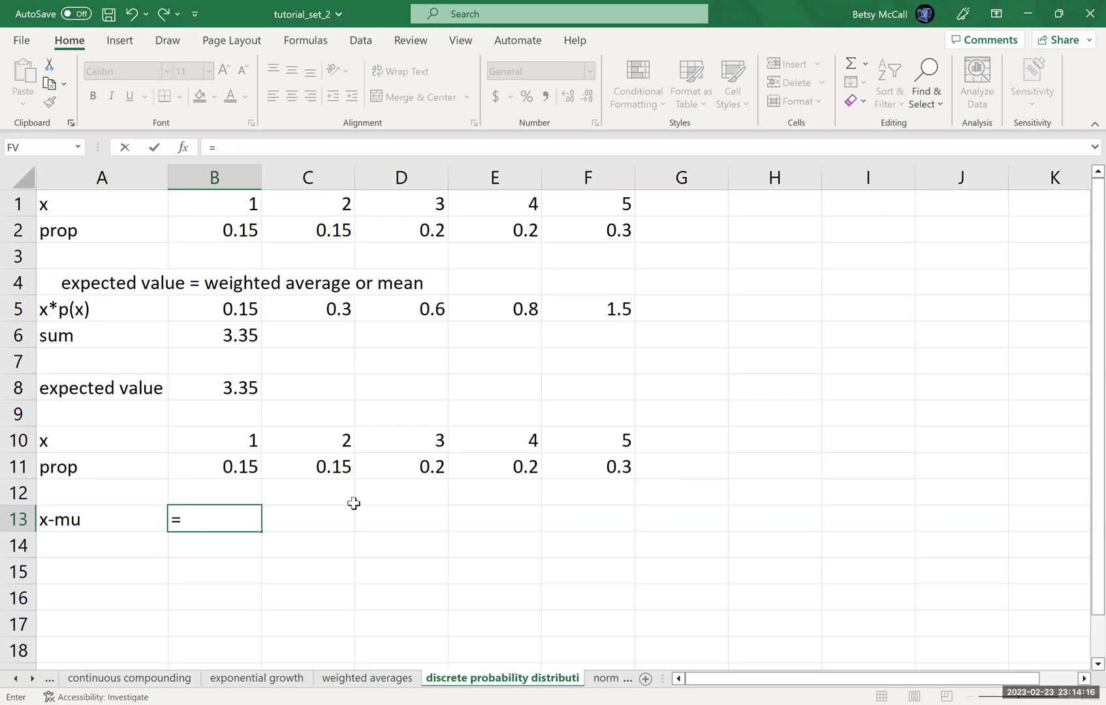
left_click(254, 446)
type("-3")
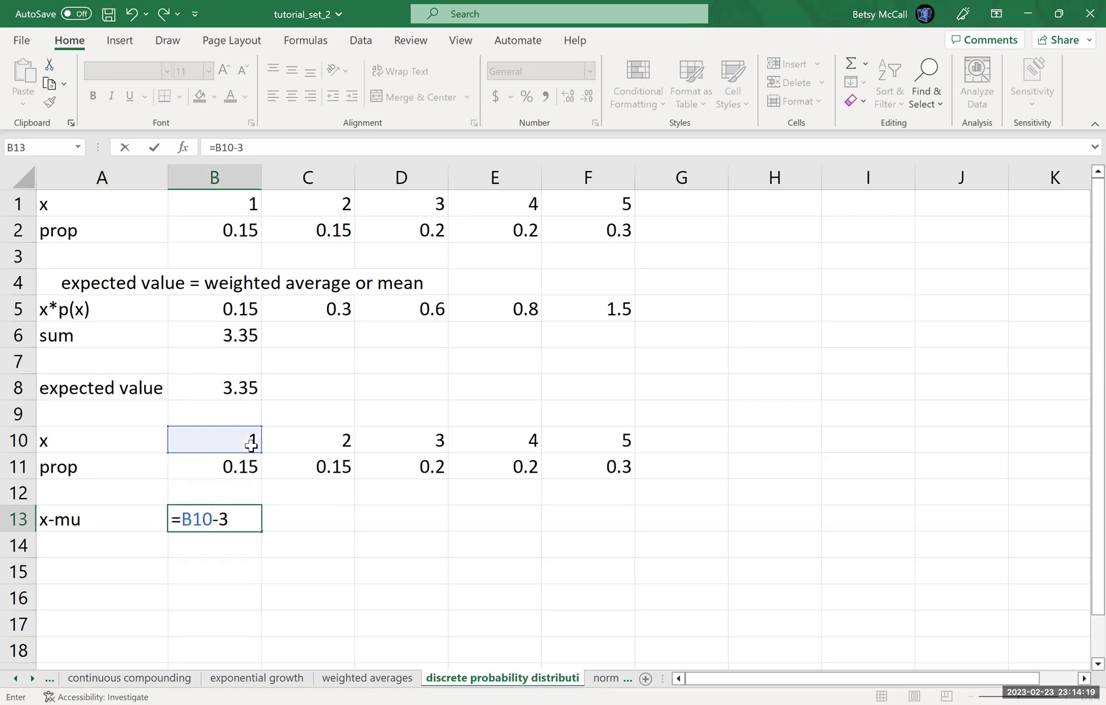
type(".35")
key("Return")
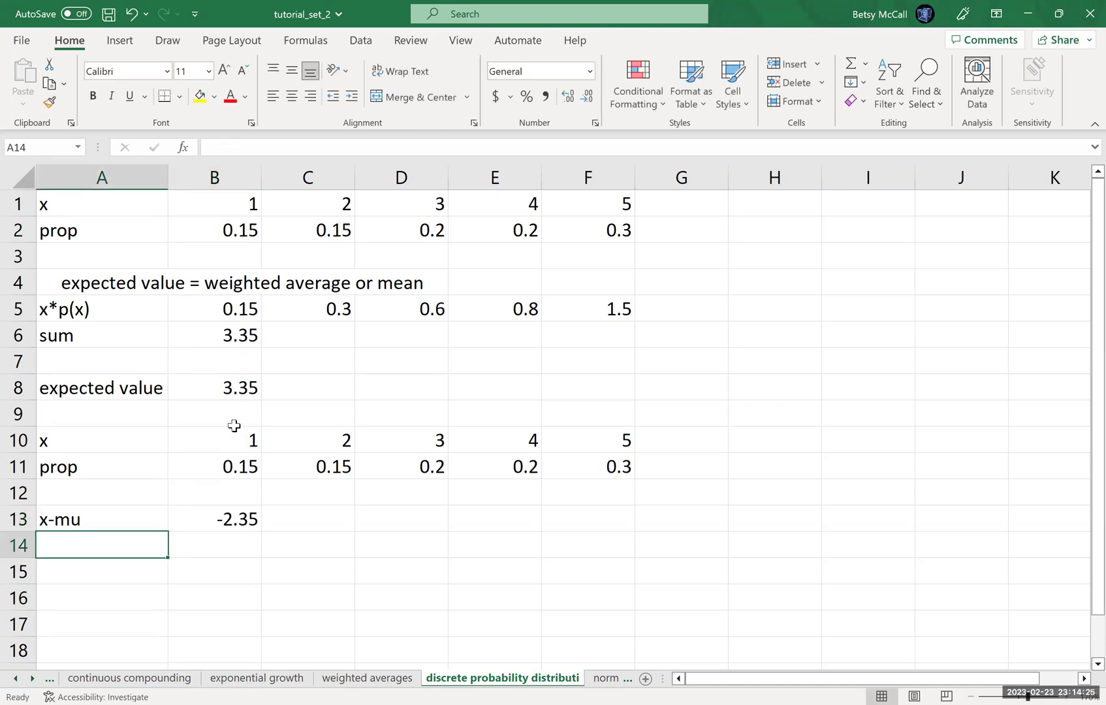
left_click(243, 523)
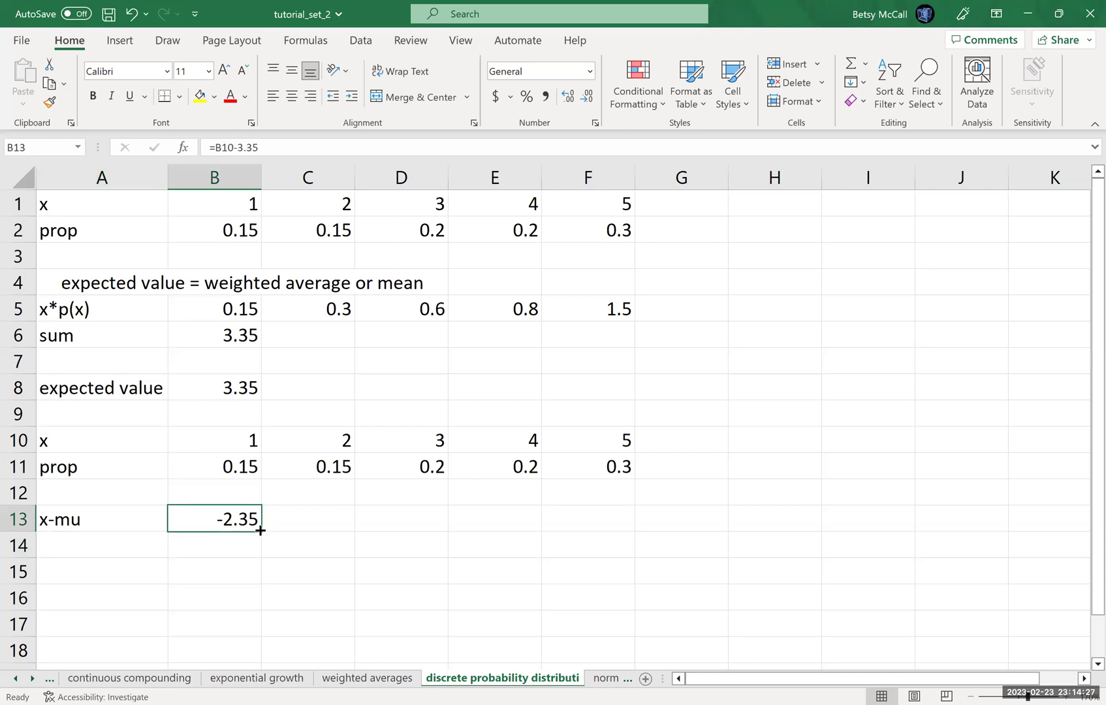
left_click_drag(259, 530, 599, 525)
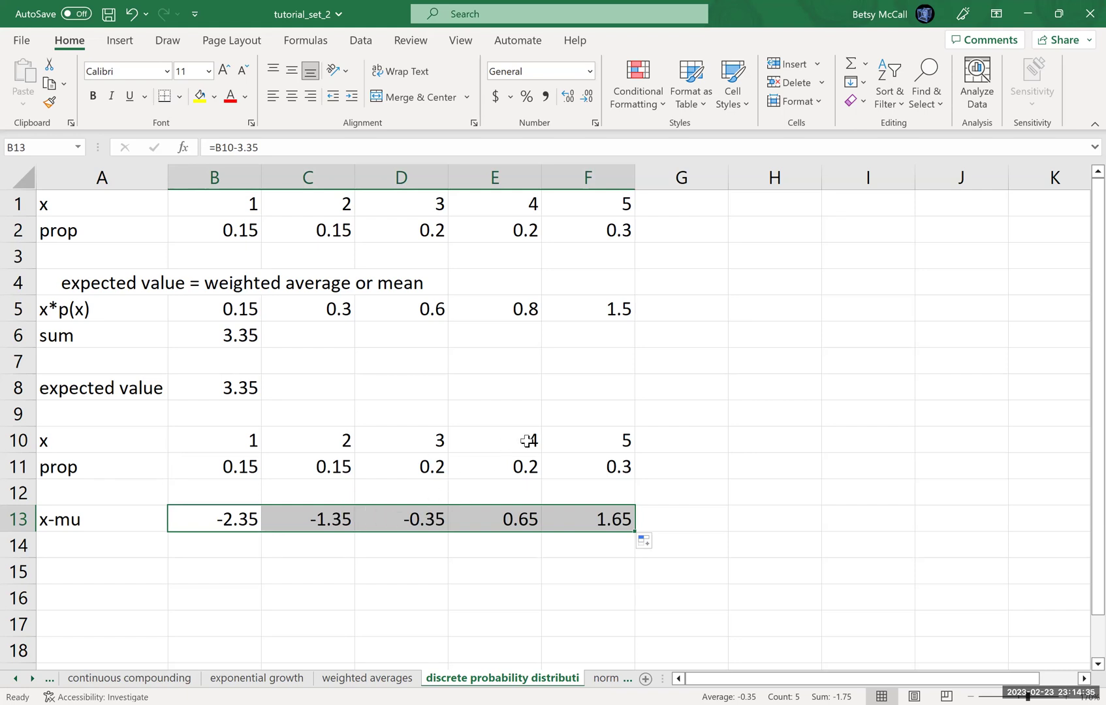
left_click(524, 516)
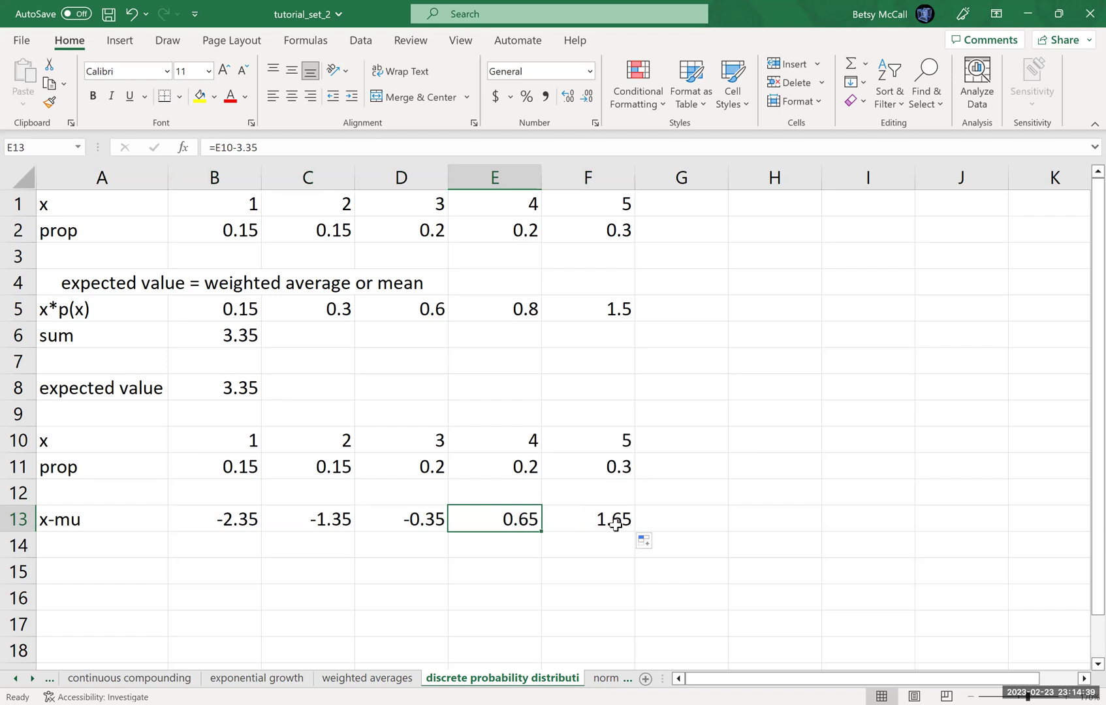
- Label A14 '(x-mu)^2' and fill =B13^2 from B14 to F14, giving 5.5225 through 2.7225
left_click(60, 550)
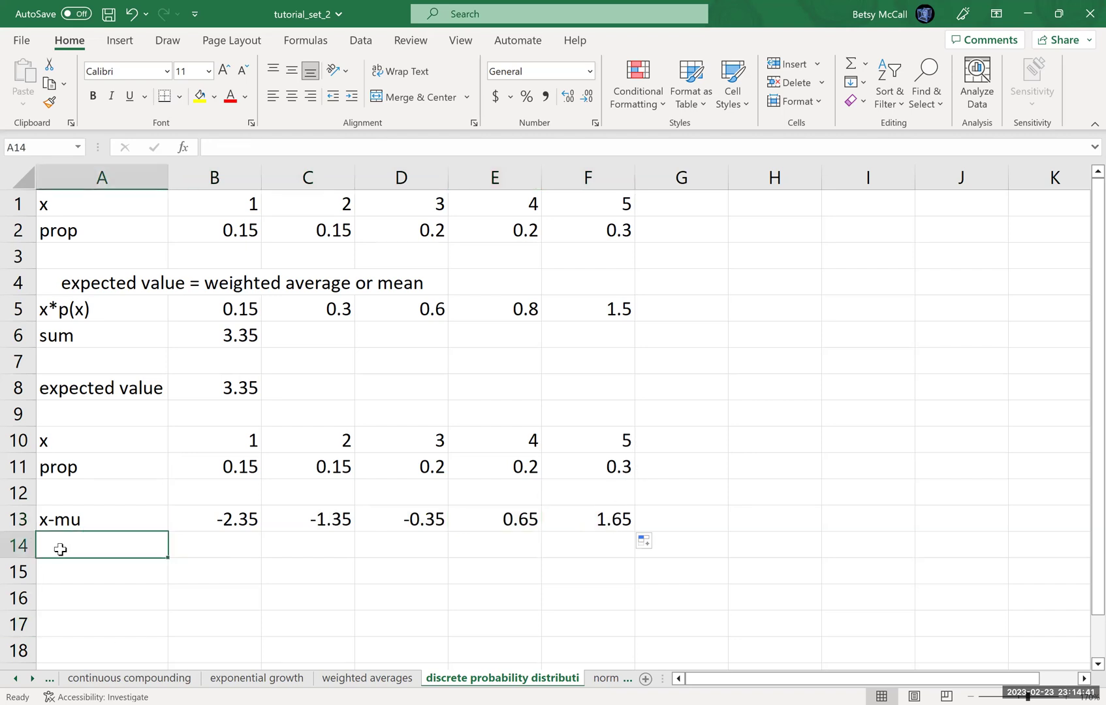
type("(x-mu")
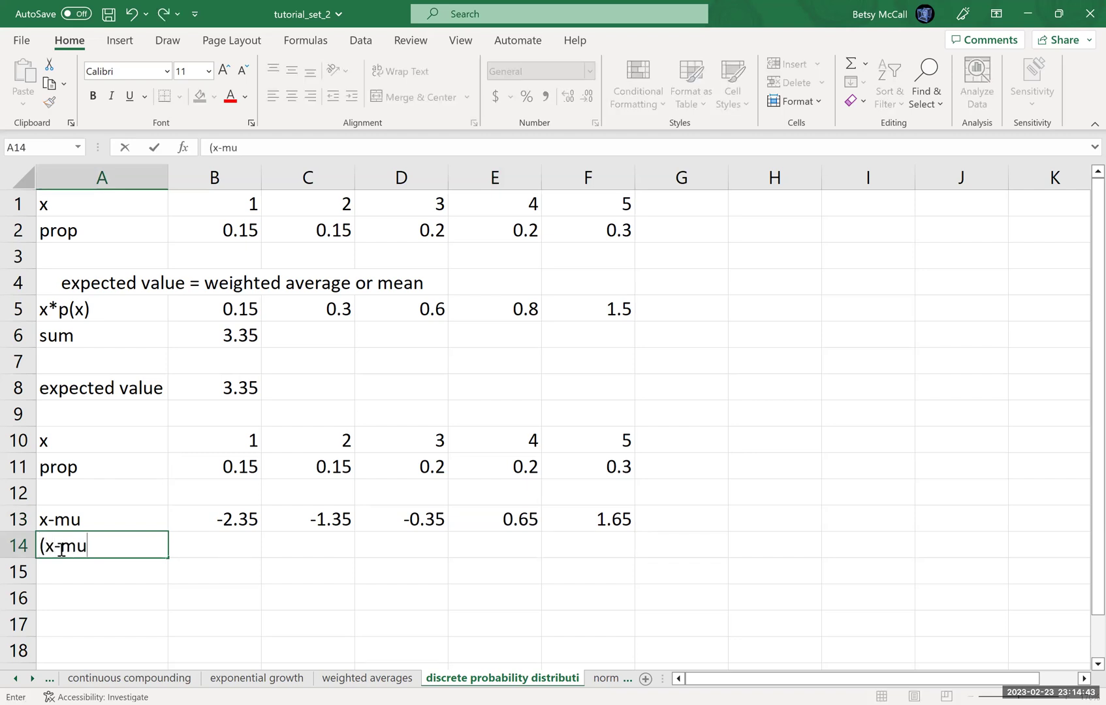
type(")^2")
key("Tab")
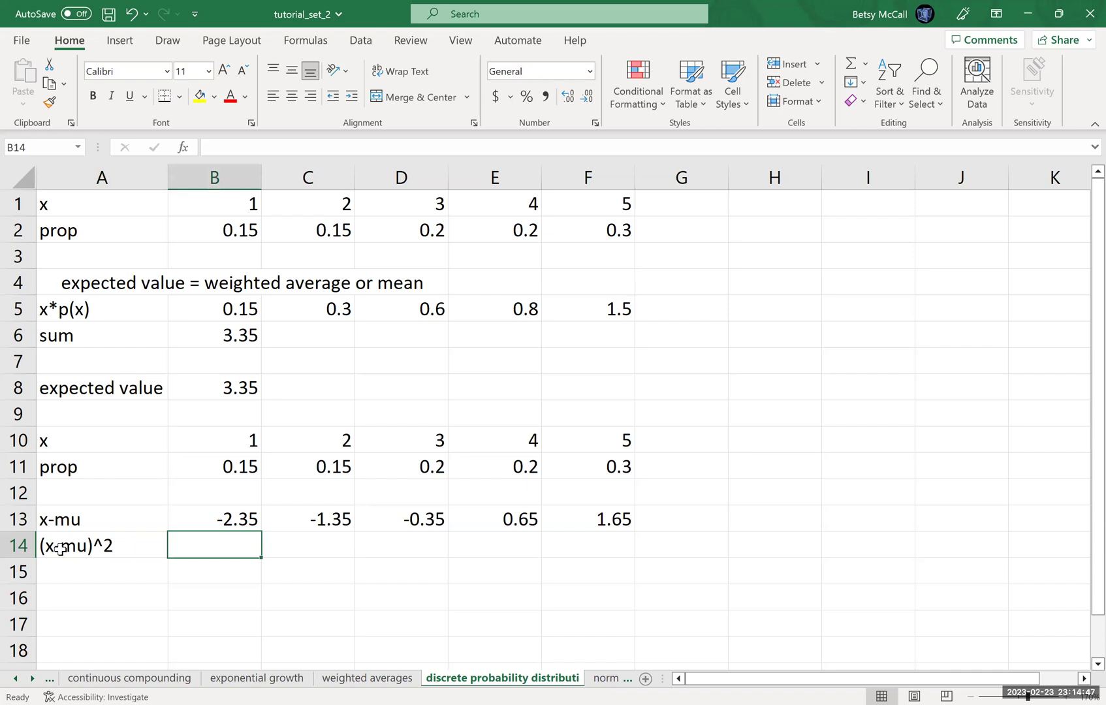
type("=")
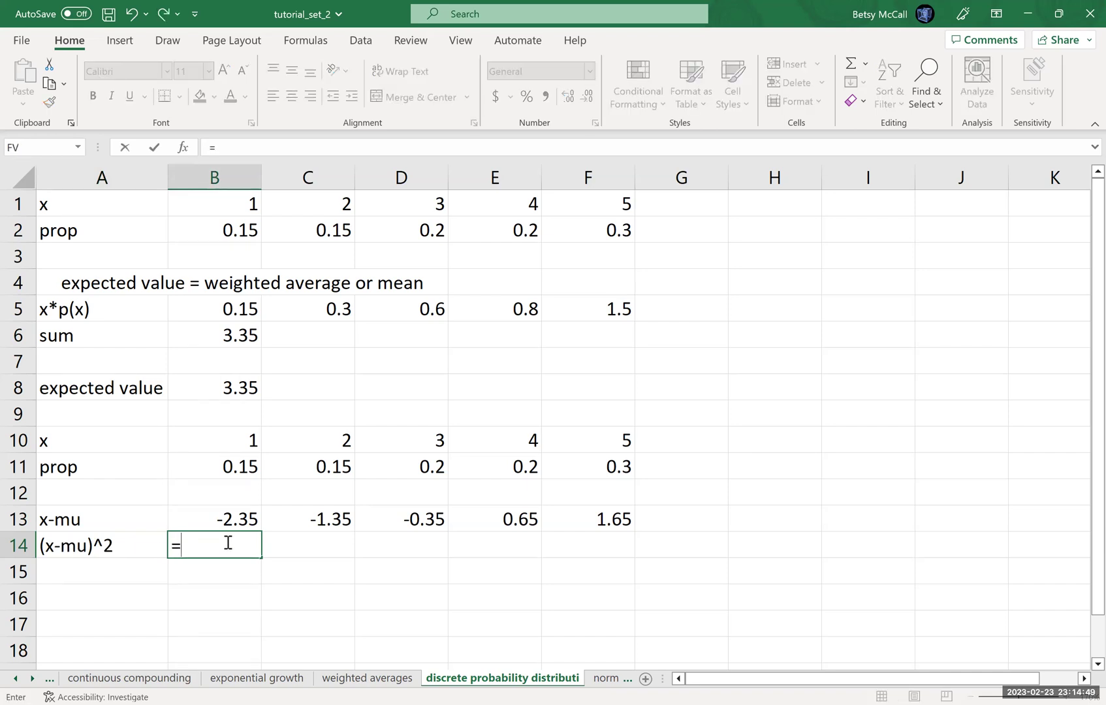
left_click(235, 523)
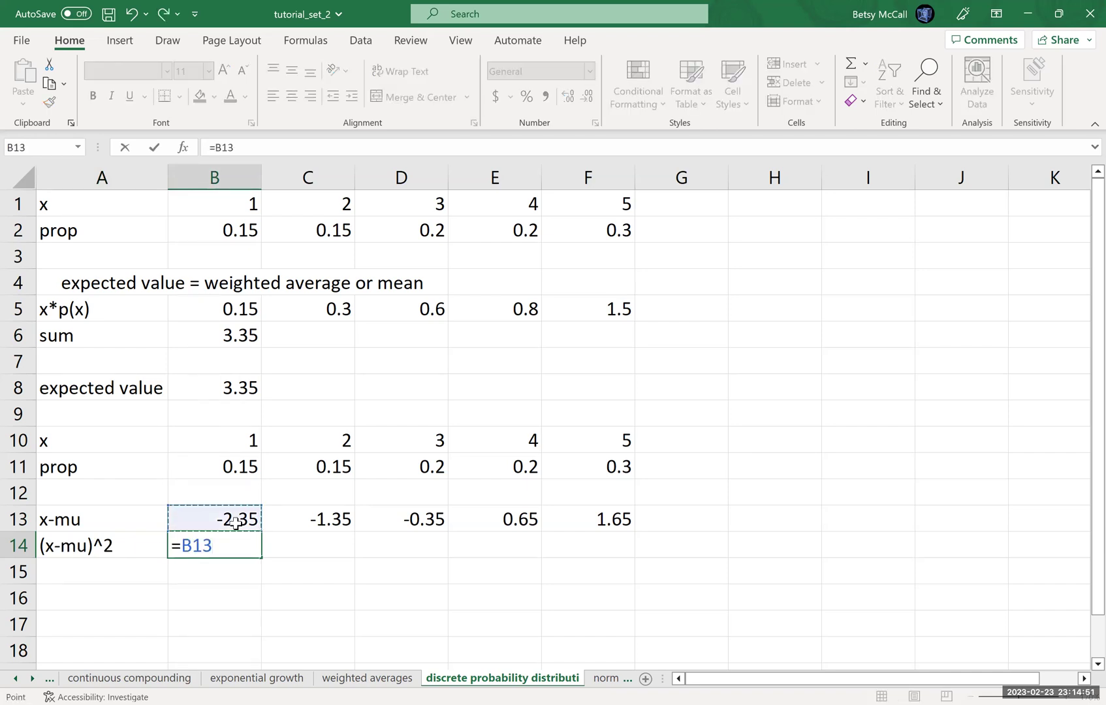
type("^2")
key("Return")
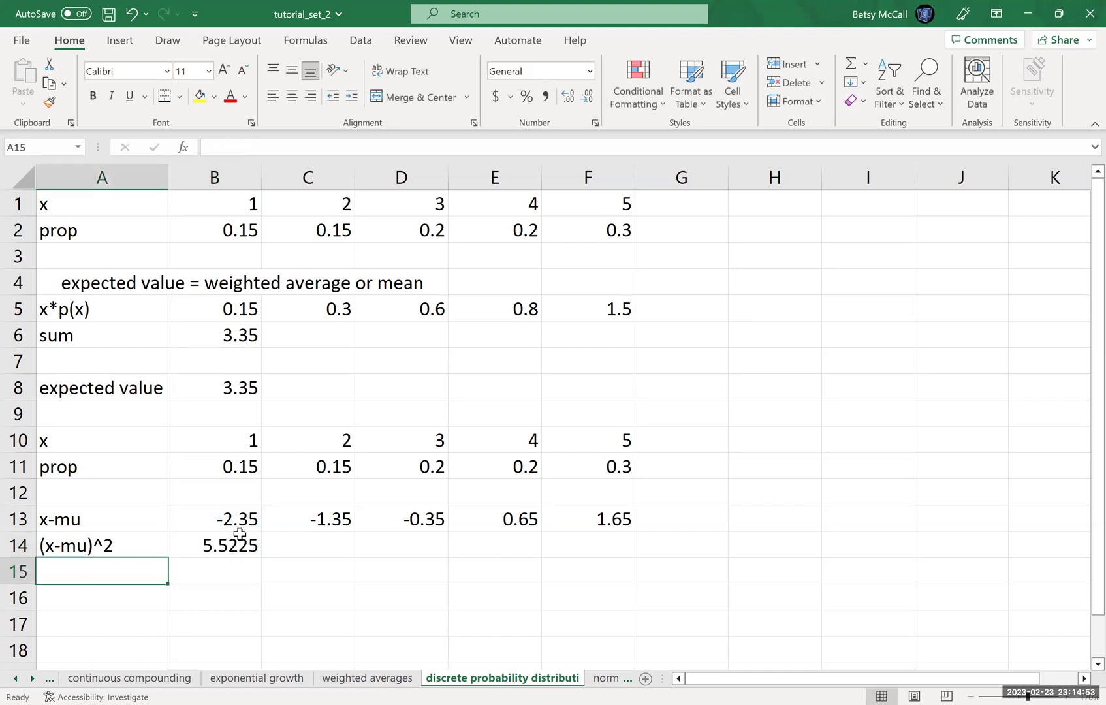
left_click(245, 545)
left_click_drag(262, 558, 591, 552)
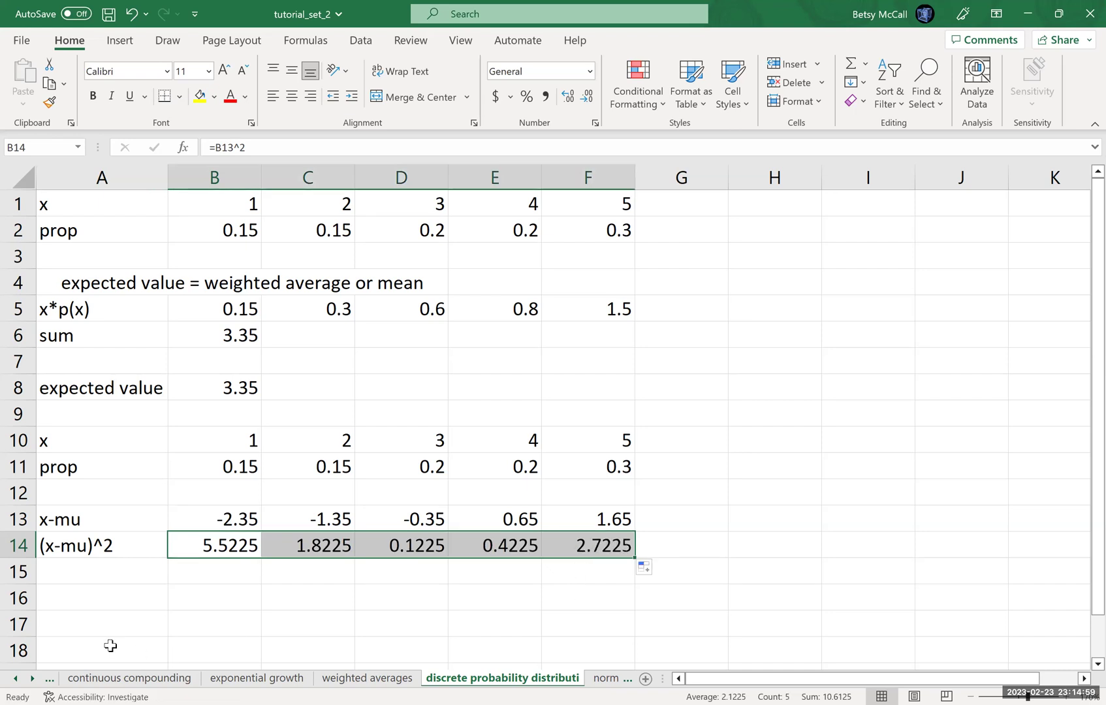
left_click(75, 572)
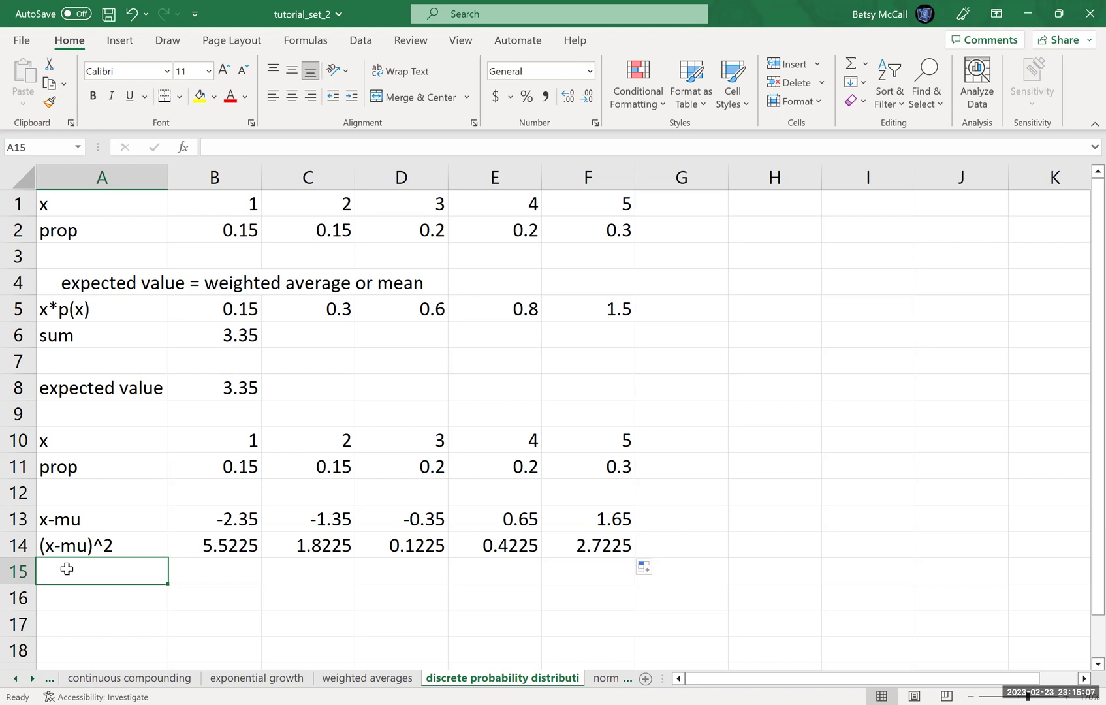
- Label A15 'prev*p(x)' and fill =B14*B11 from B15 to F15, giving 0.828375 through 0.81675
type("pre")
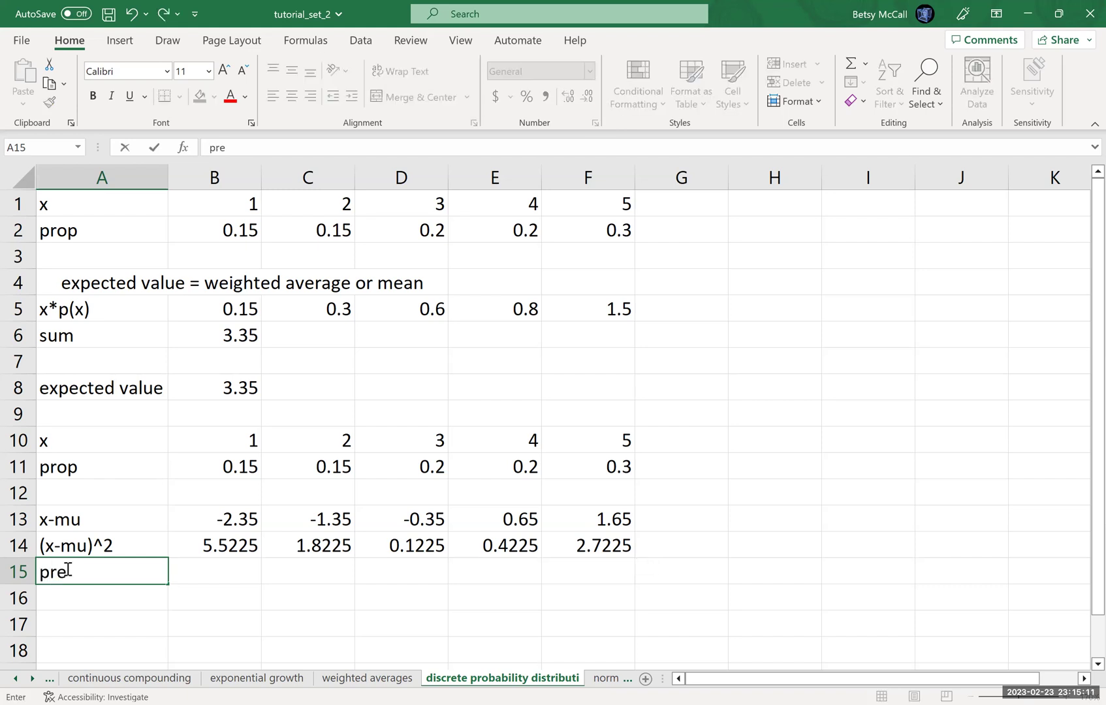
type("v*p(x)")
left_click(210, 570)
type("=")
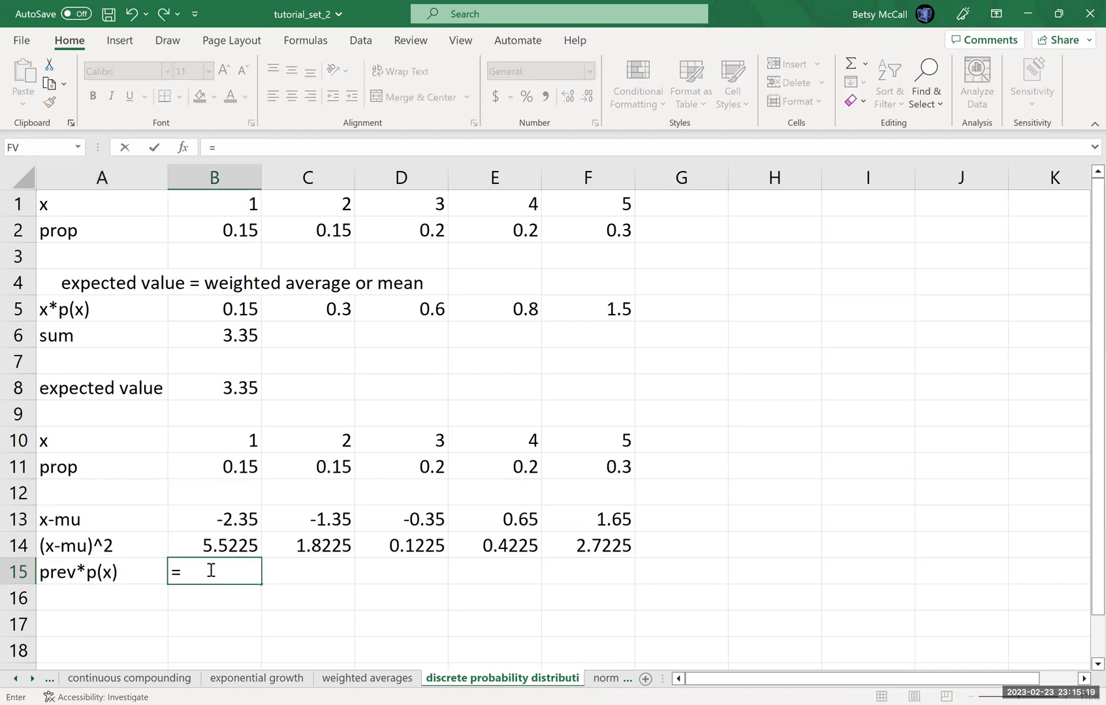
left_click(218, 544)
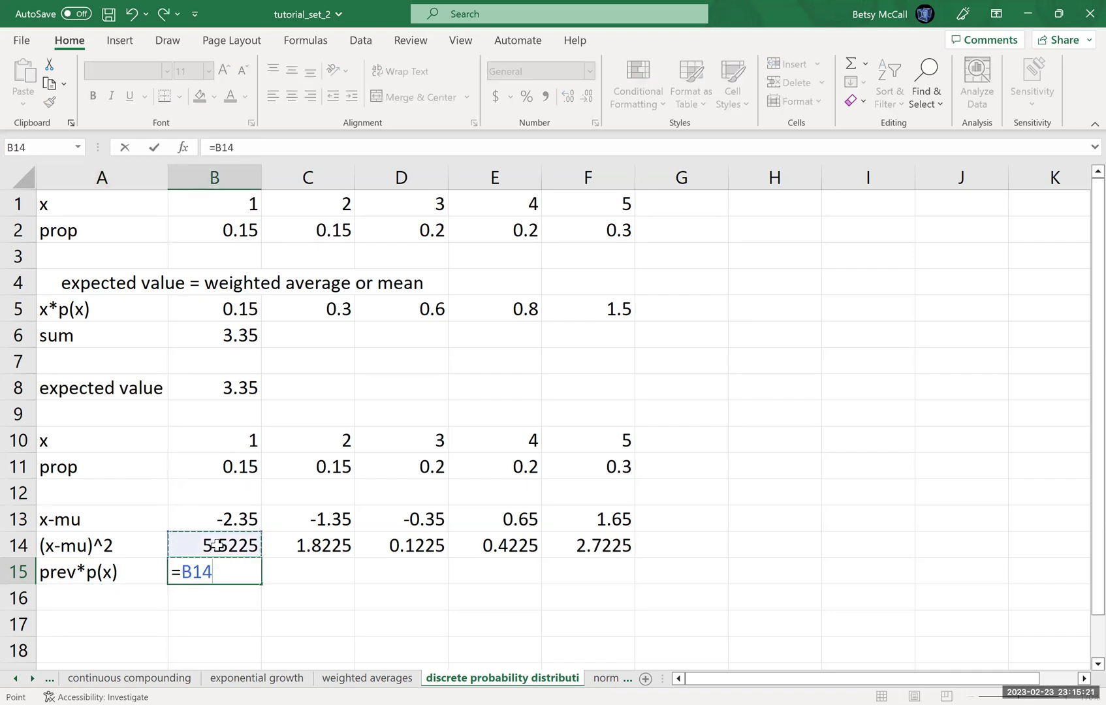
type("*")
left_click(220, 465)
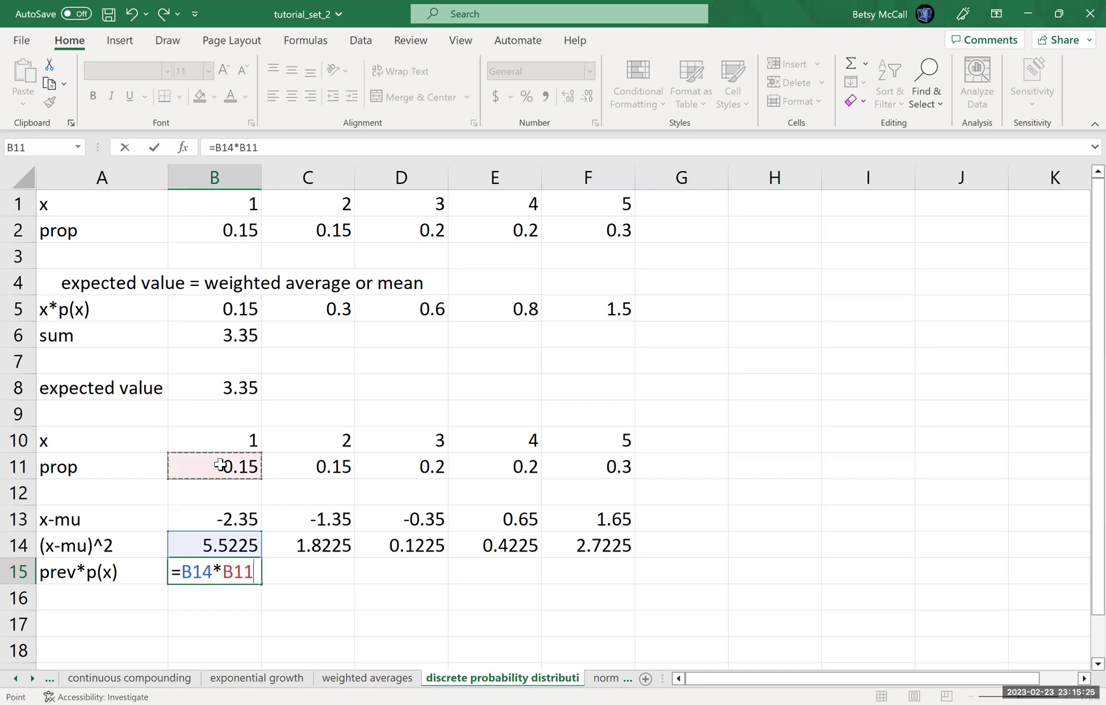
key("Return")
left_click(235, 575)
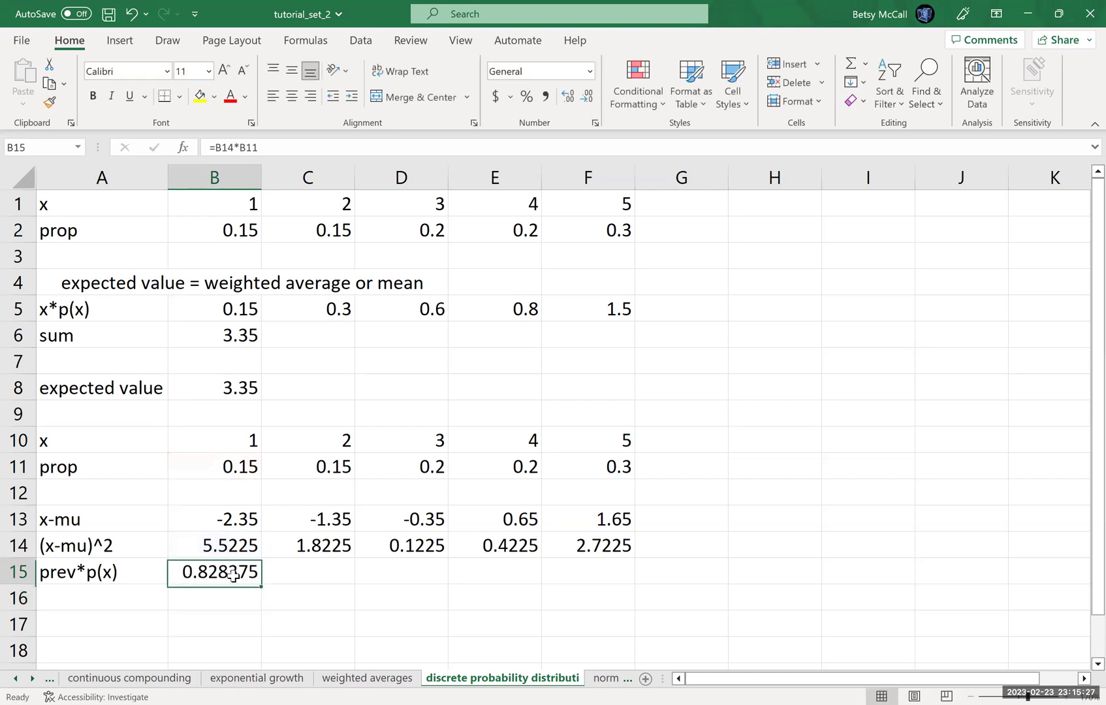
left_click_drag(262, 584, 600, 598)
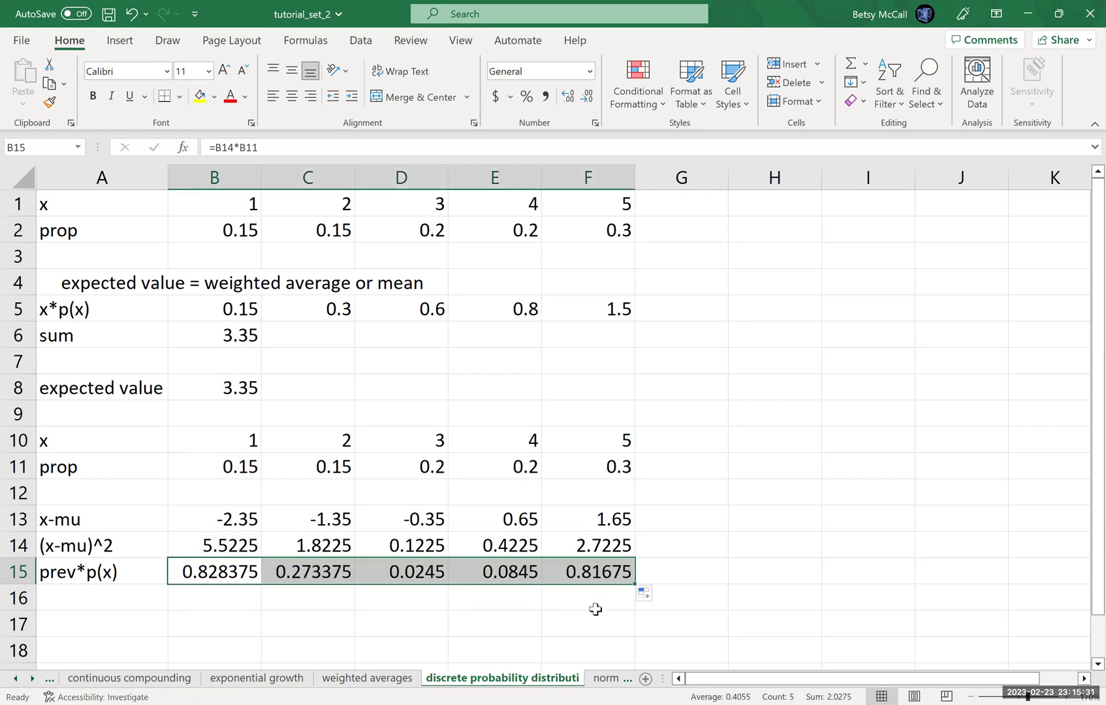
left_click(69, 594)
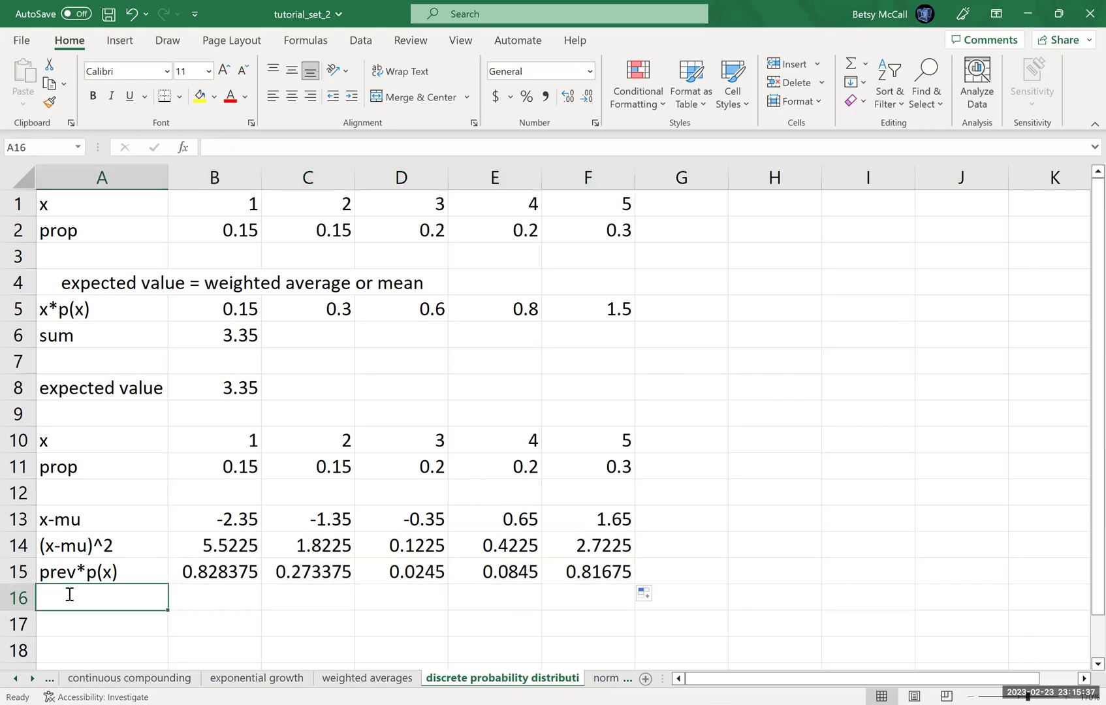
- Label A16 'variance' and set B16 to =SUM(B15:F15), giving 2.0275
type("variance")
key("Tab")
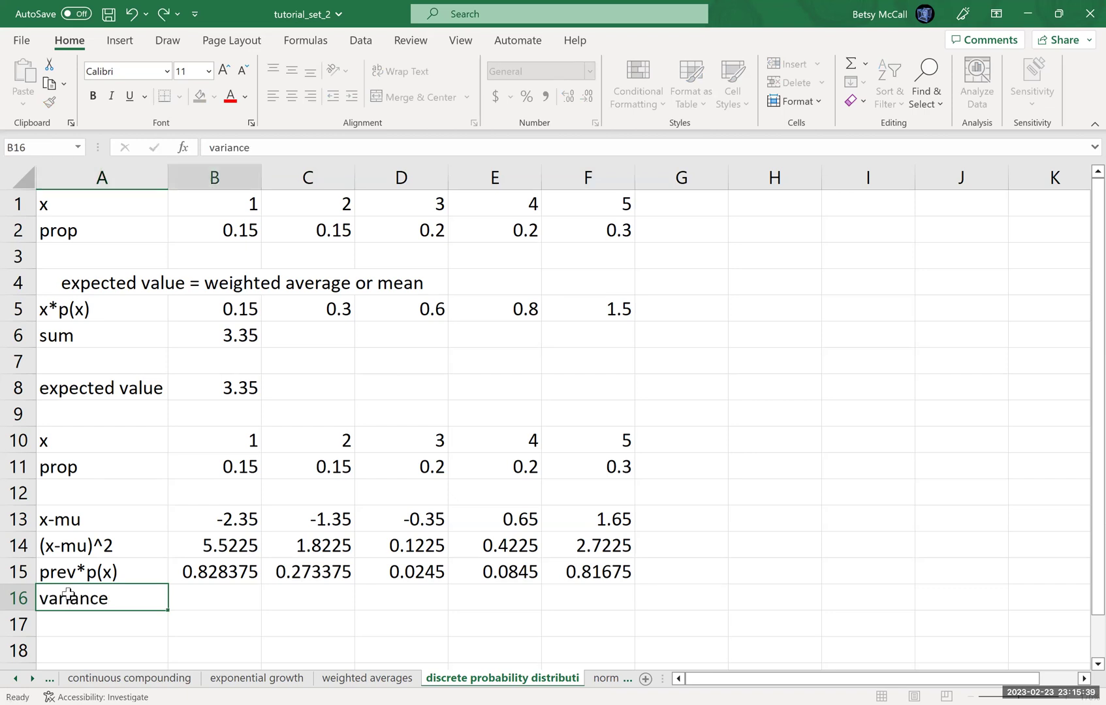
type("=")
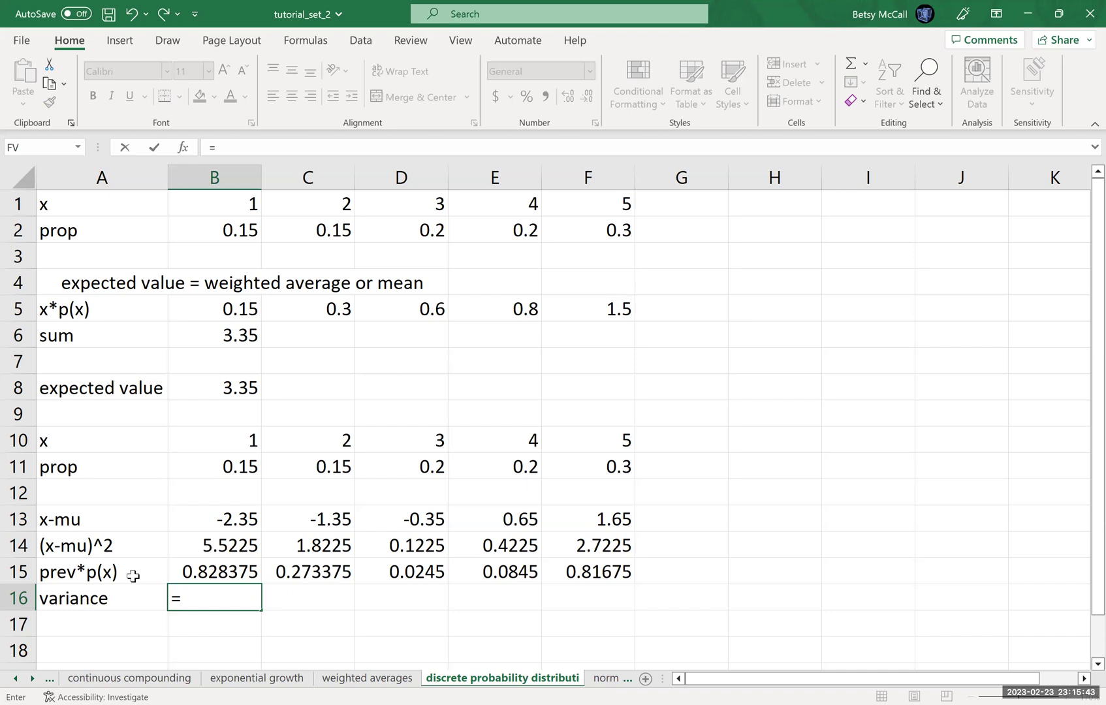
type("SUM(")
left_click_drag(203, 578, 563, 570)
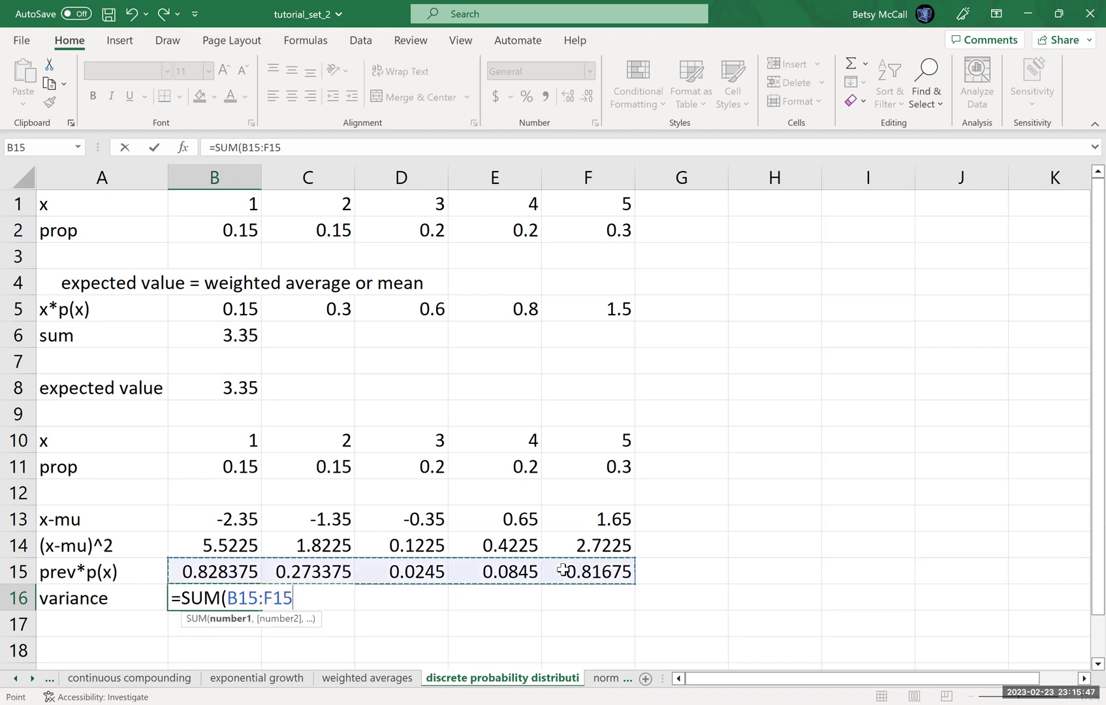
key("Return")
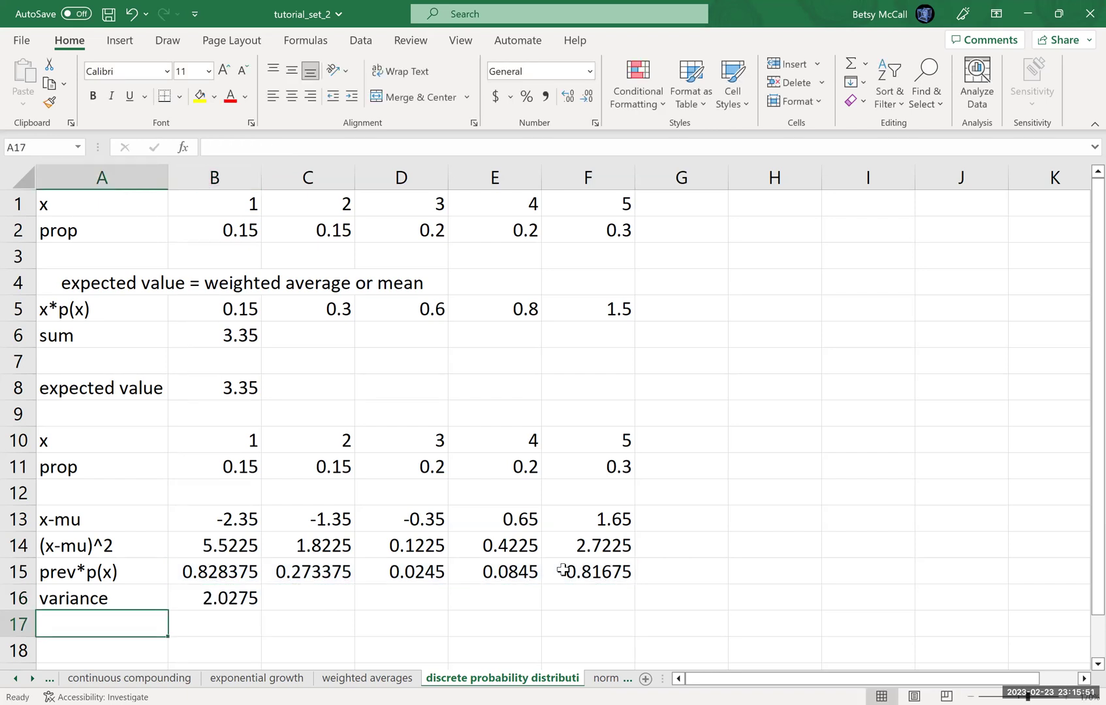
- Label A17 'st.dev' and set B17 to =SQRT(B16), giving 1.423903
type("st.de")
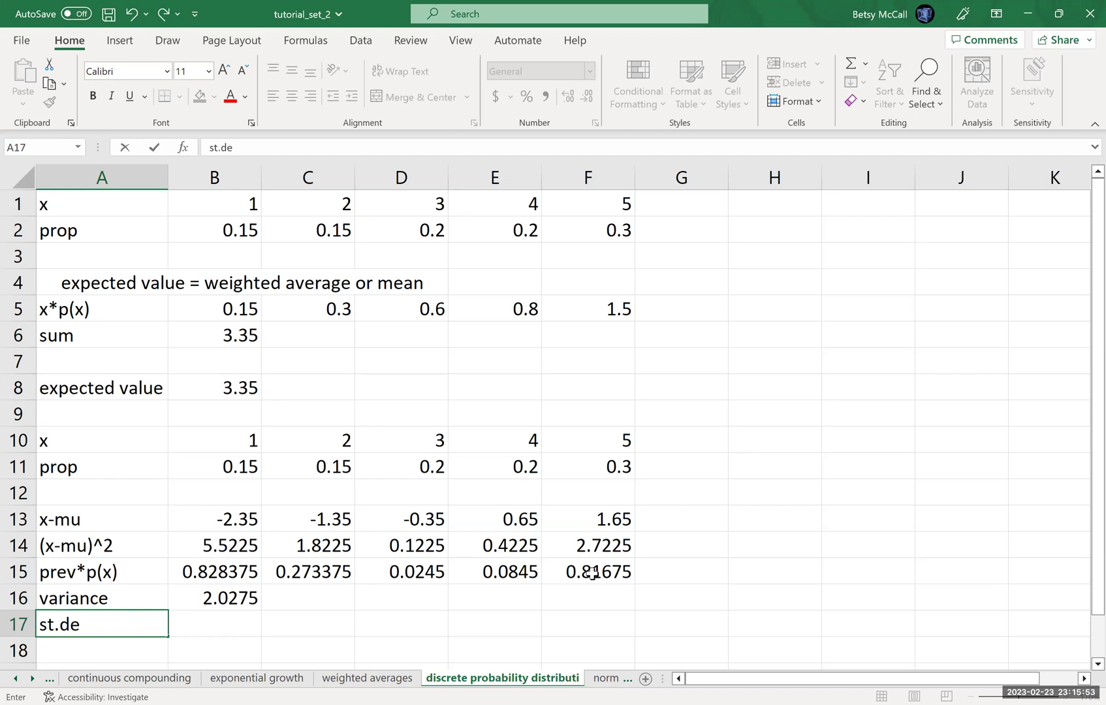
type("v")
key("Tab")
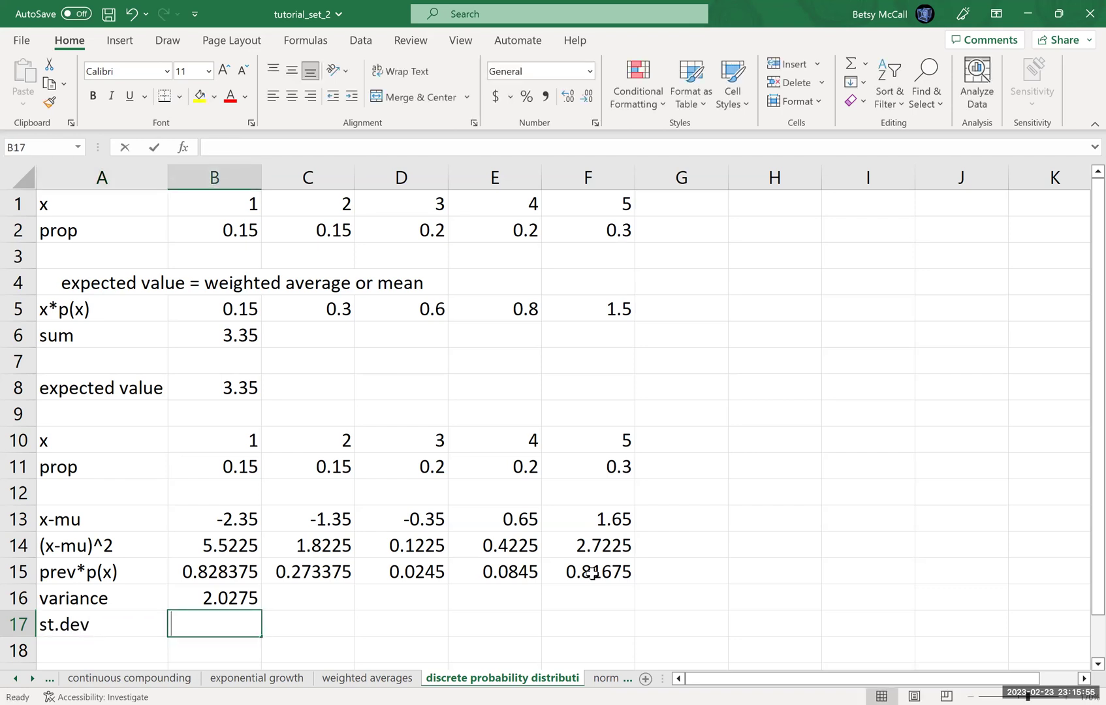
type("=")
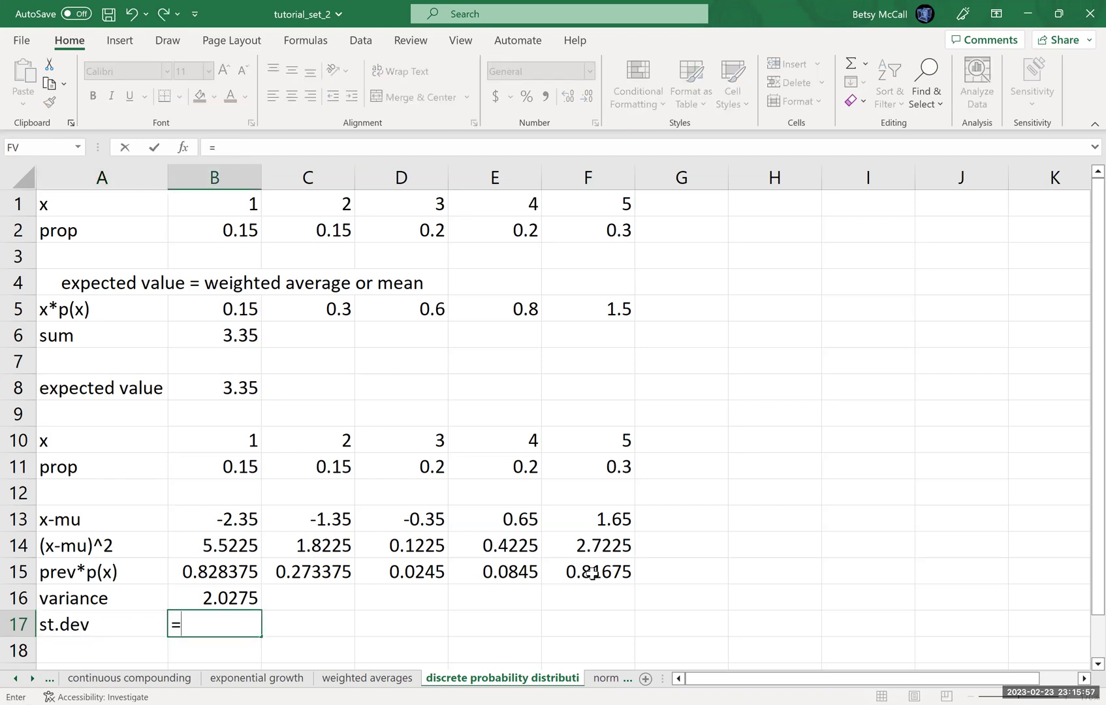
type("SQRT(")
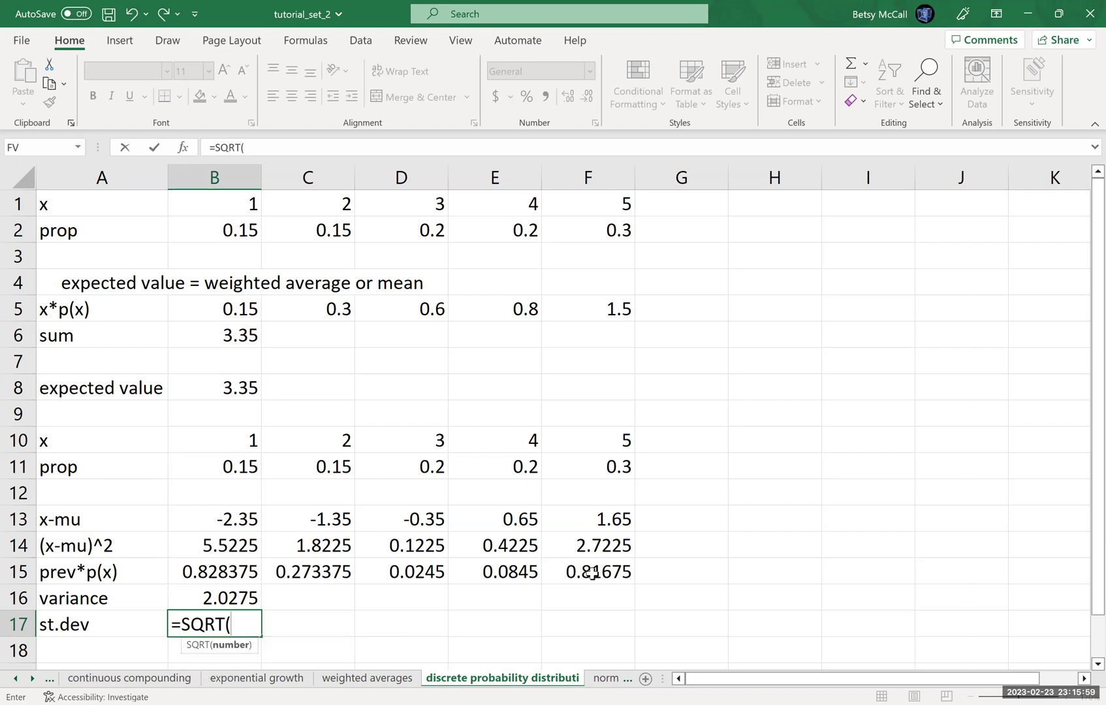
left_click(241, 600)
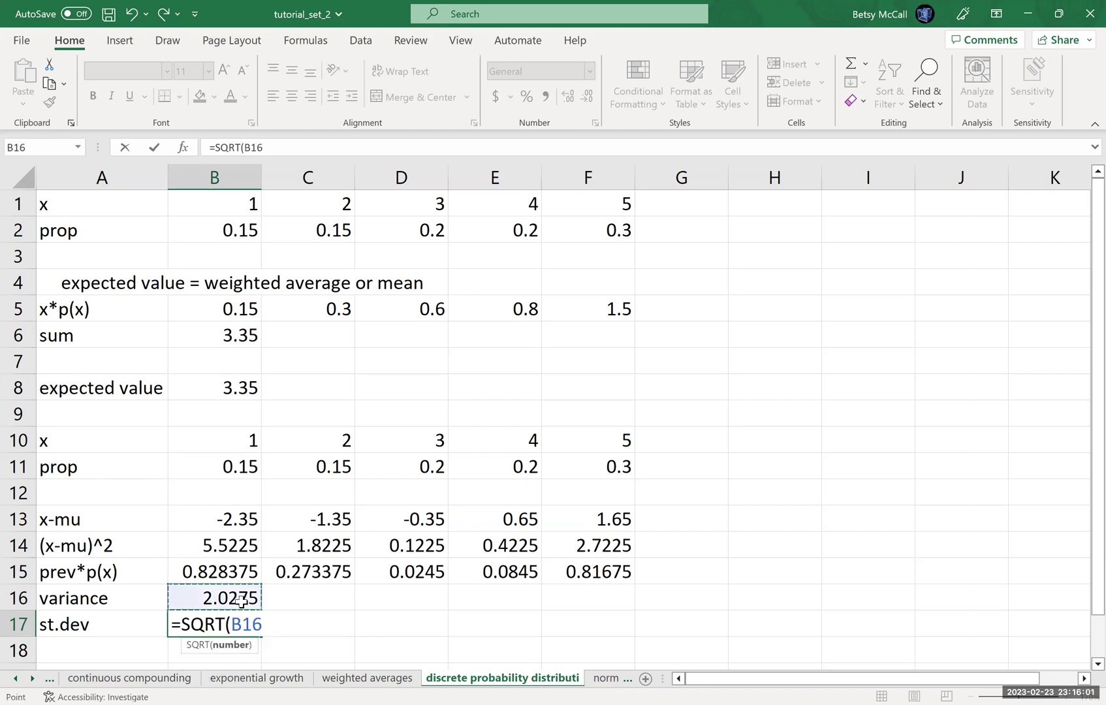
type(")")
key("Return")
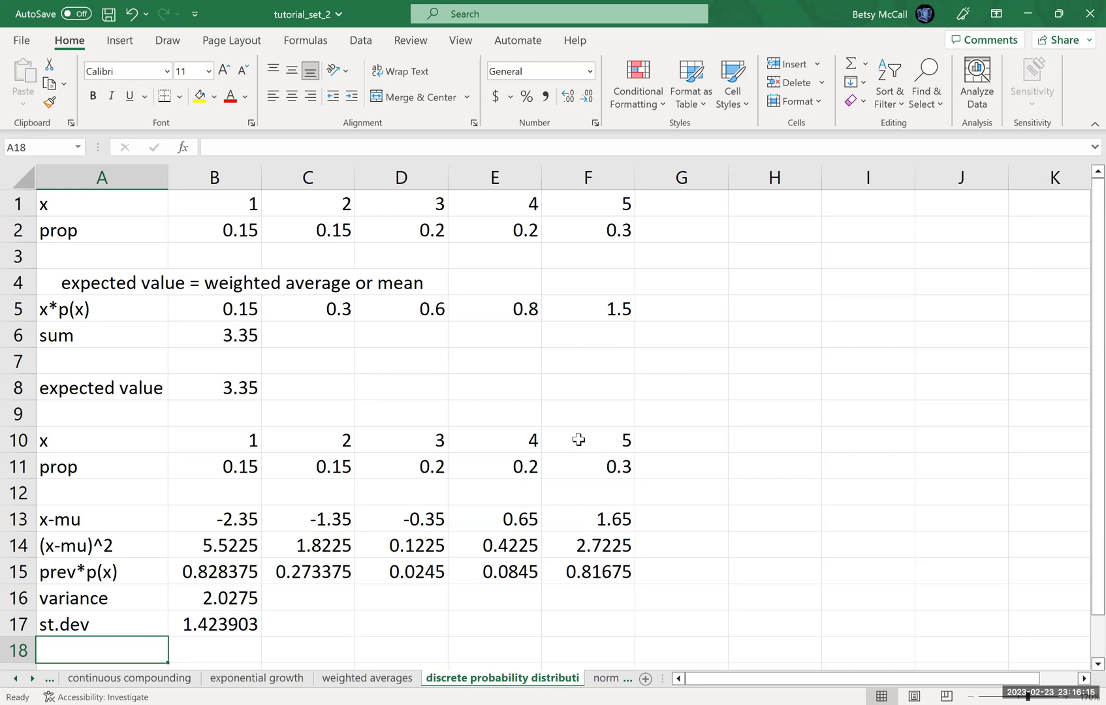
left_click_drag(1086, 581, 1079, 612)
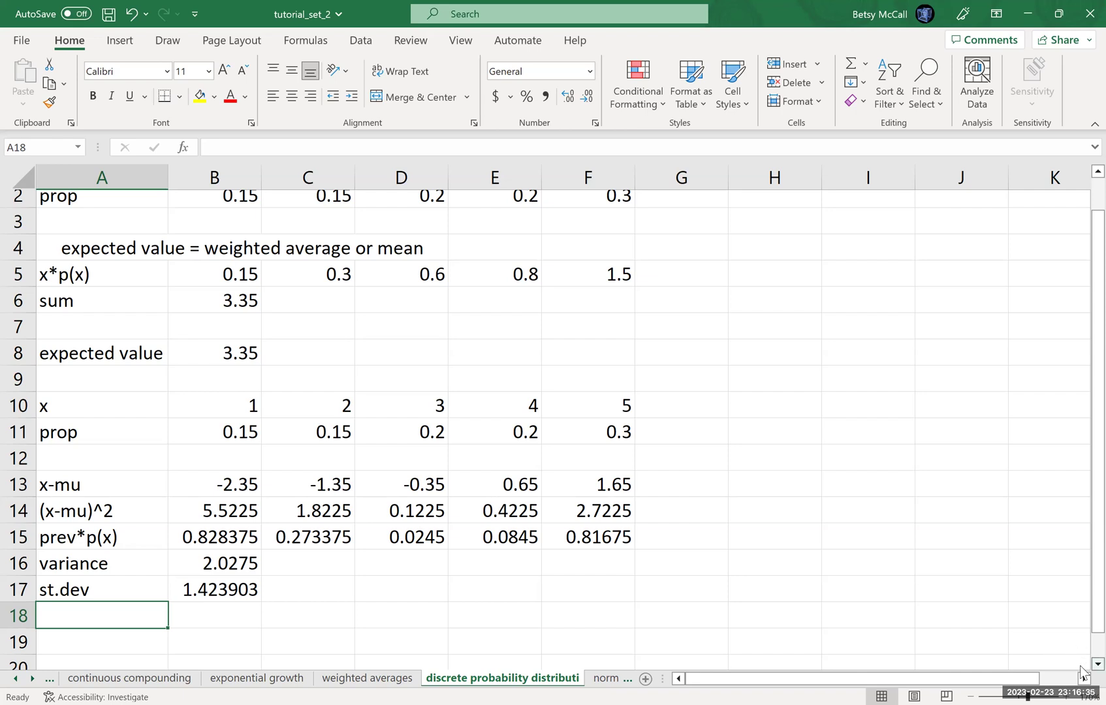
scroll(1082, 670, "down", 1)
scroll(1082, 670, "down", 2)
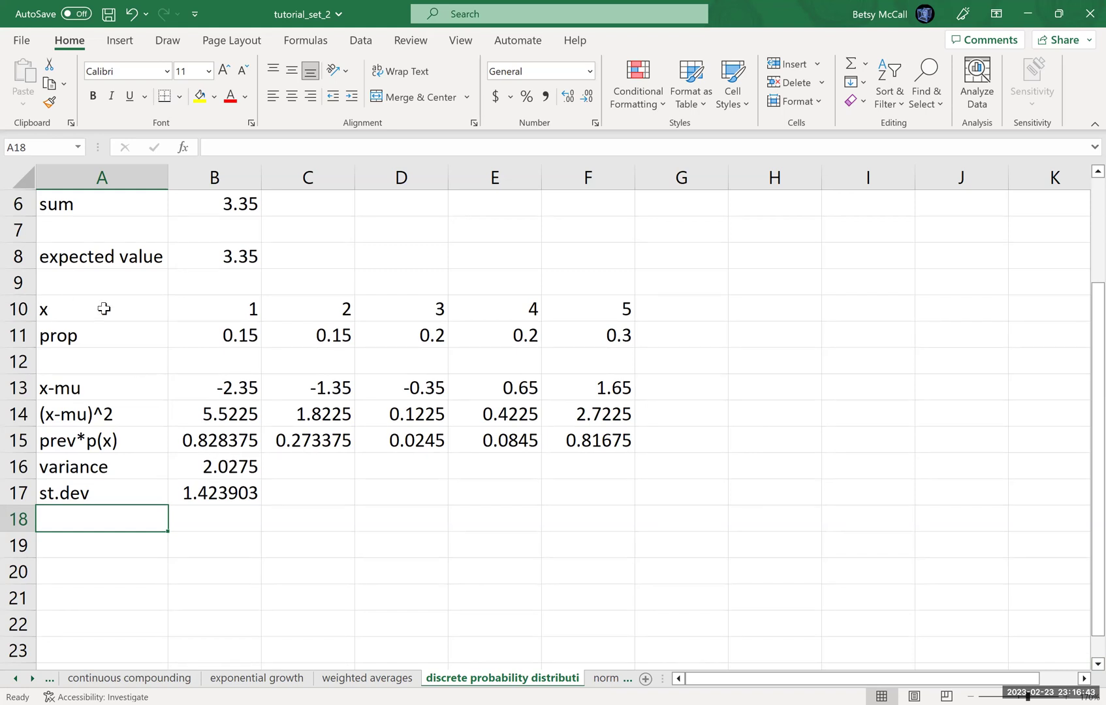
- Copy the calculation block A10:F17 and paste it starting at A19
left_click_drag(43, 307, 617, 483)
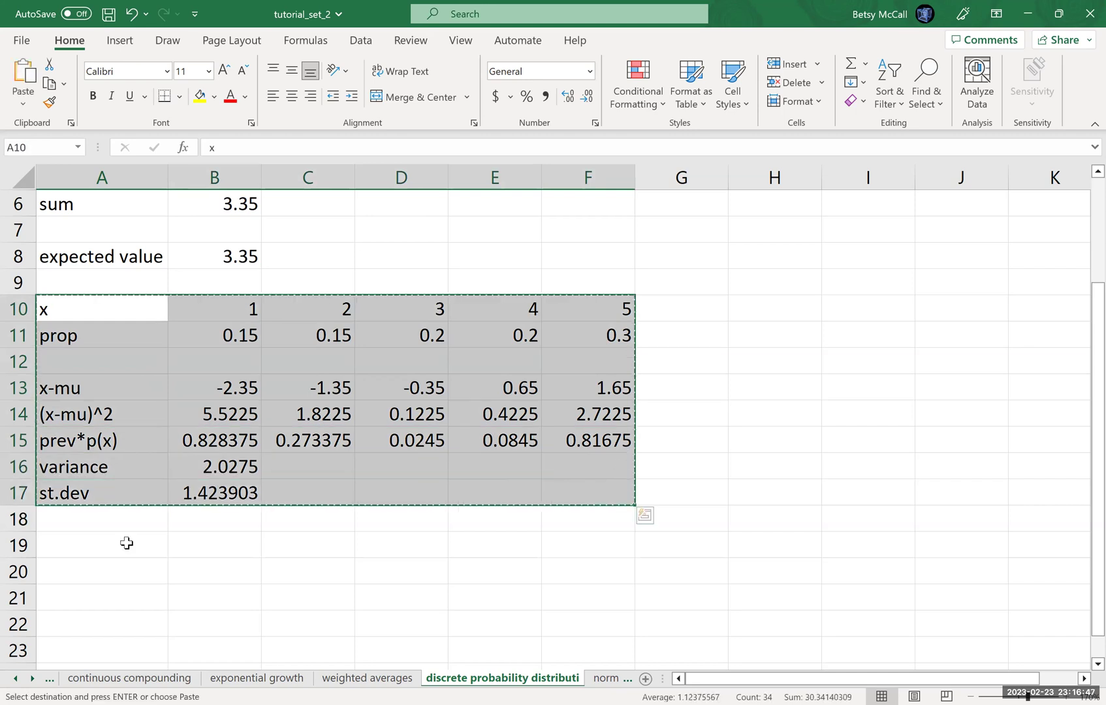
key("ctrl+c")
left_click(70, 547)
key("ctrl+v")
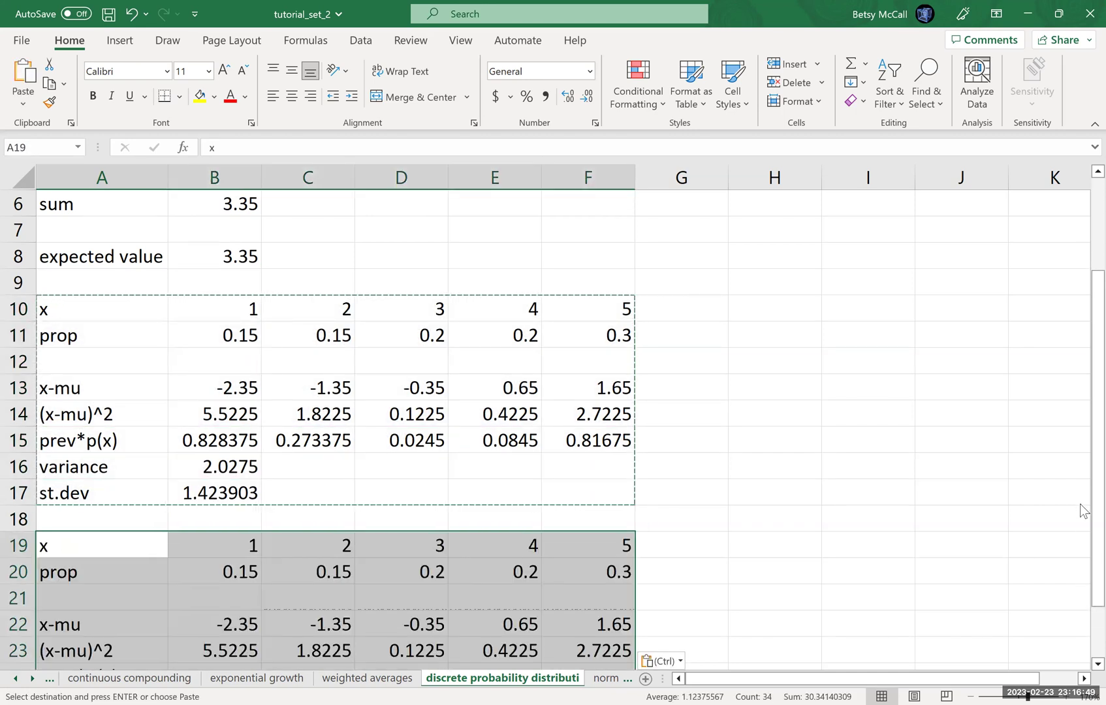
- Select the copied prev*p(x) row 24 in the duplicated block
scroll(1081, 591, "down", 1)
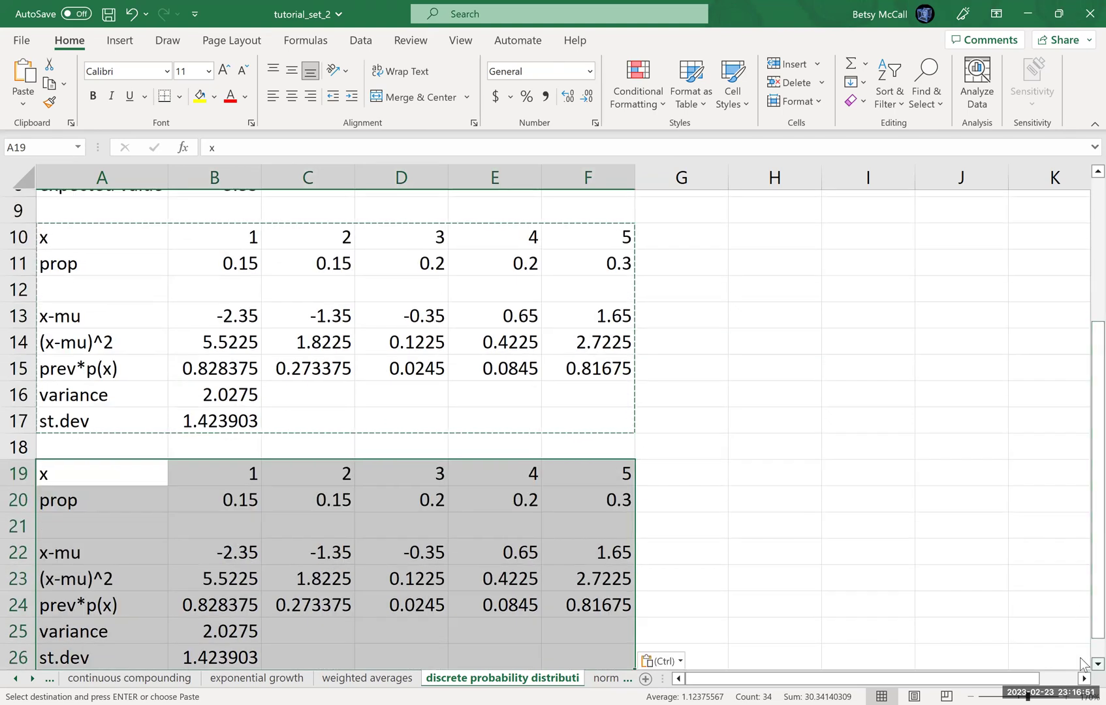
scroll(1081, 660, "down", 2)
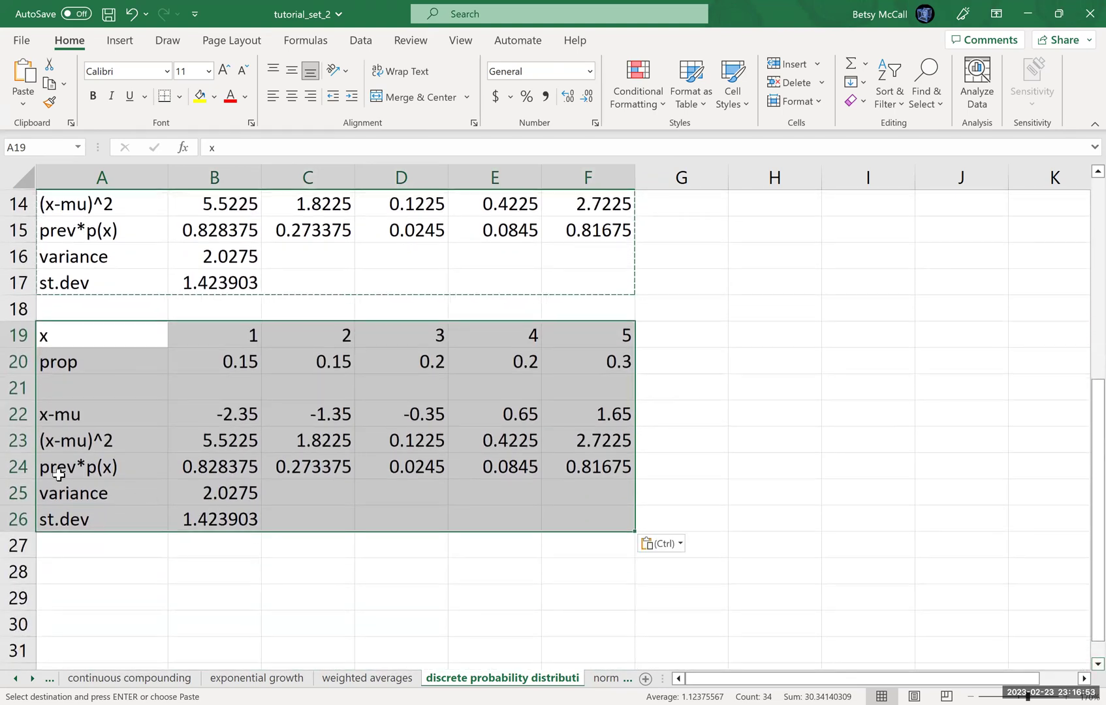
left_click_drag(56, 466, 607, 471)
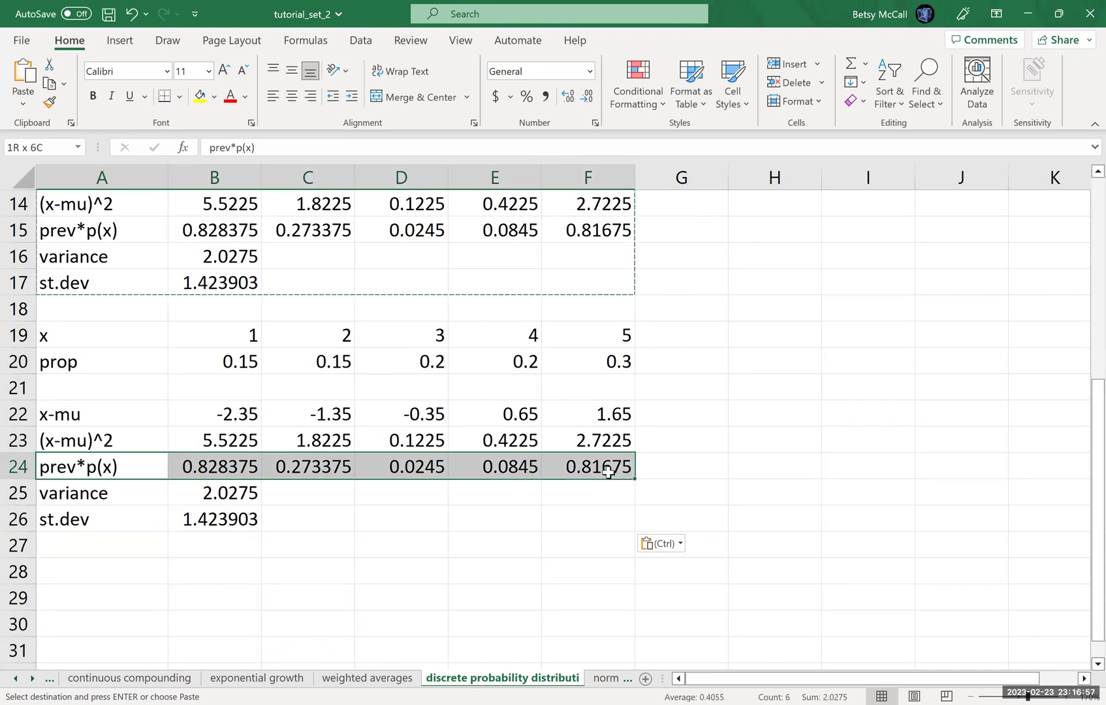
- Clear the copied prev*p(x) row A24:F24 by pasting the empty cell G24 over it
left_click(698, 468)
key("ctrl+c")
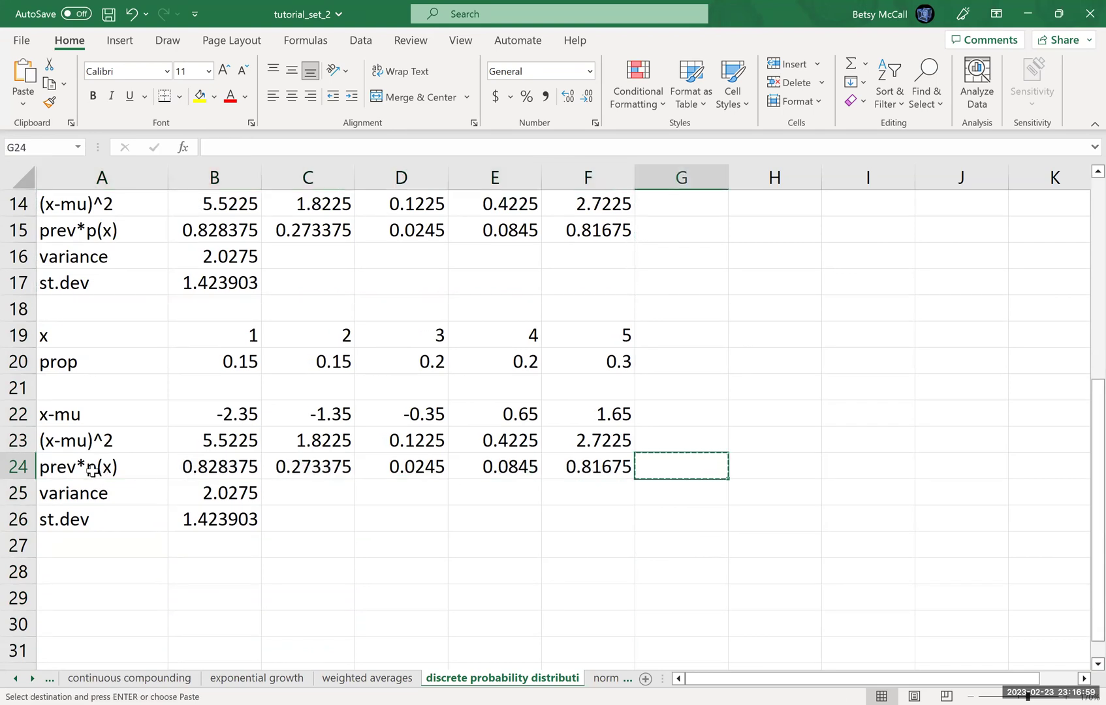
left_click_drag(92, 470, 598, 473)
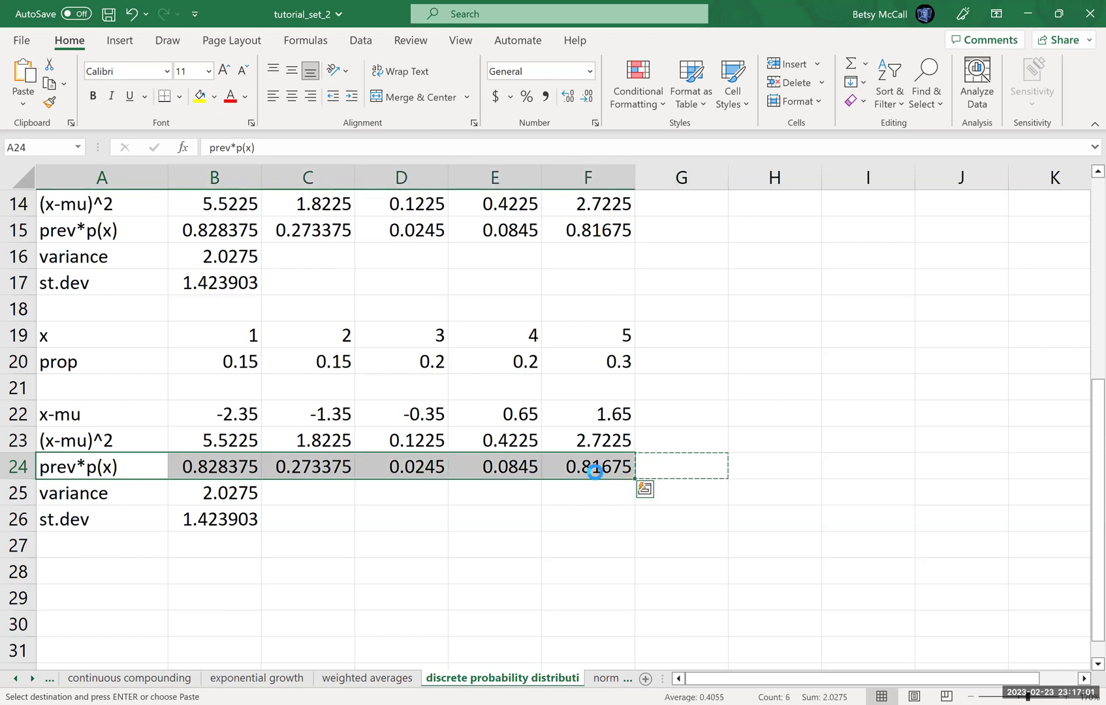
key("ctrl+v")
left_click(591, 526)
left_click(242, 494)
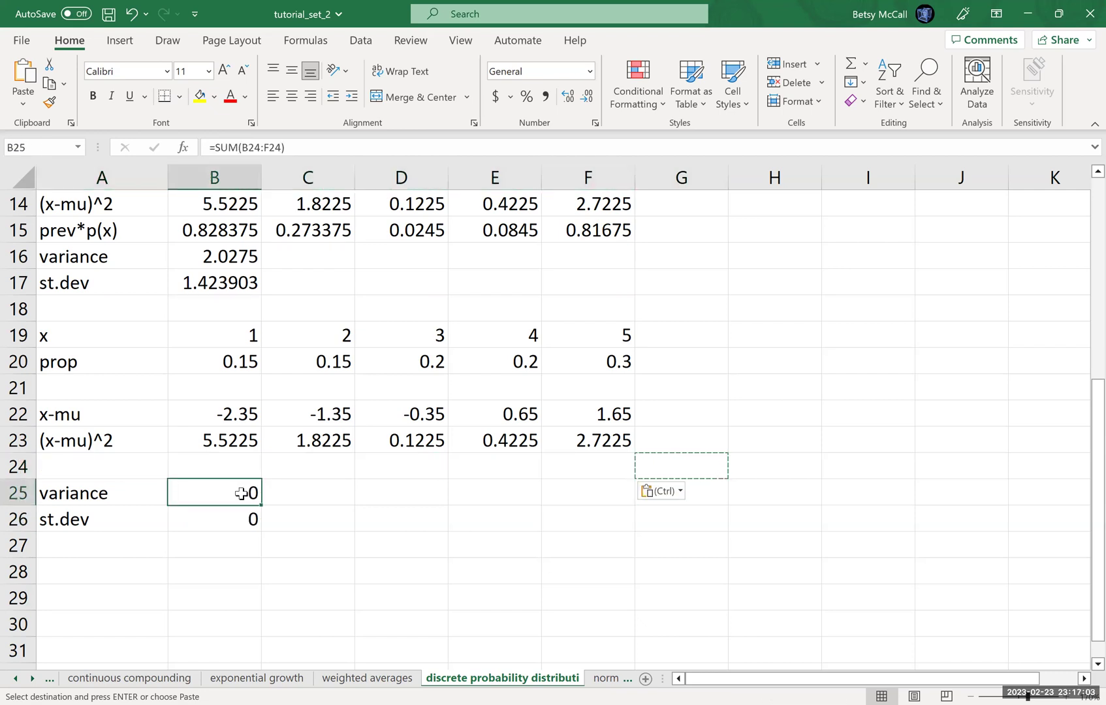
- Change B25 to =SUMPRODUCT(B23:F23,B20:F20), restoring variance 2.0275 and st.dev 1.423903
left_click(298, 155)
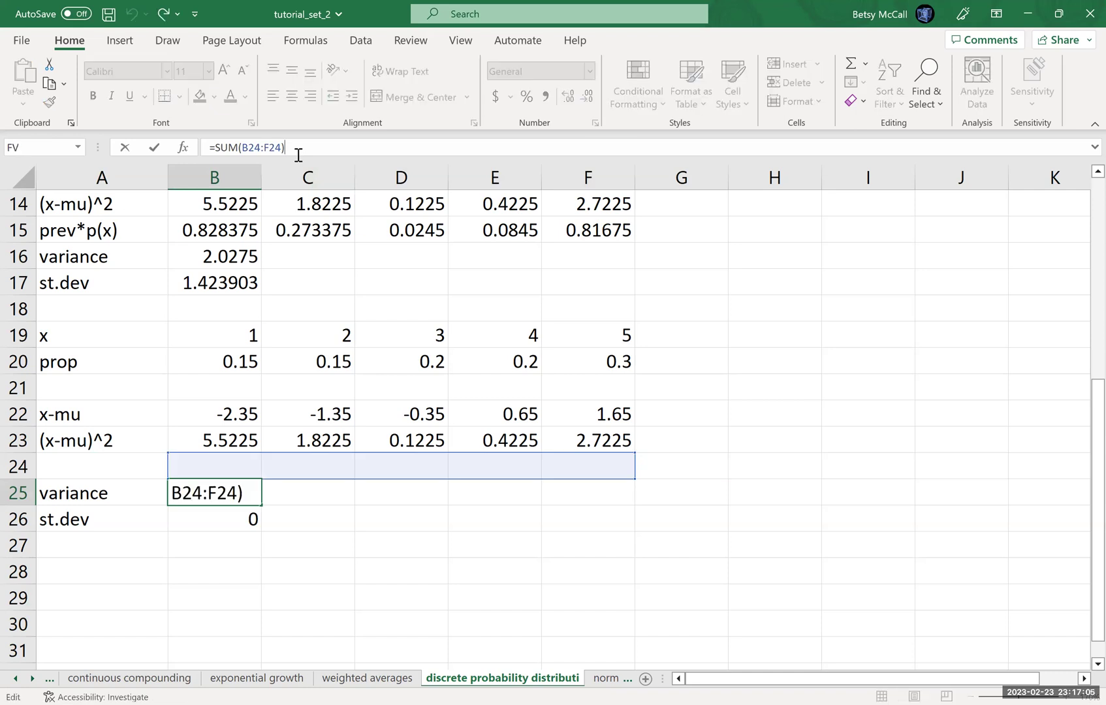
key("BackSpace")
key("BackSpace")
key("BackSpace")
key("BackSpace")
key("BackSpace")
key("BackSpace")
key("BackSpace")
key("BackSpace")
key("BackSpace")
type("PRODUCT")
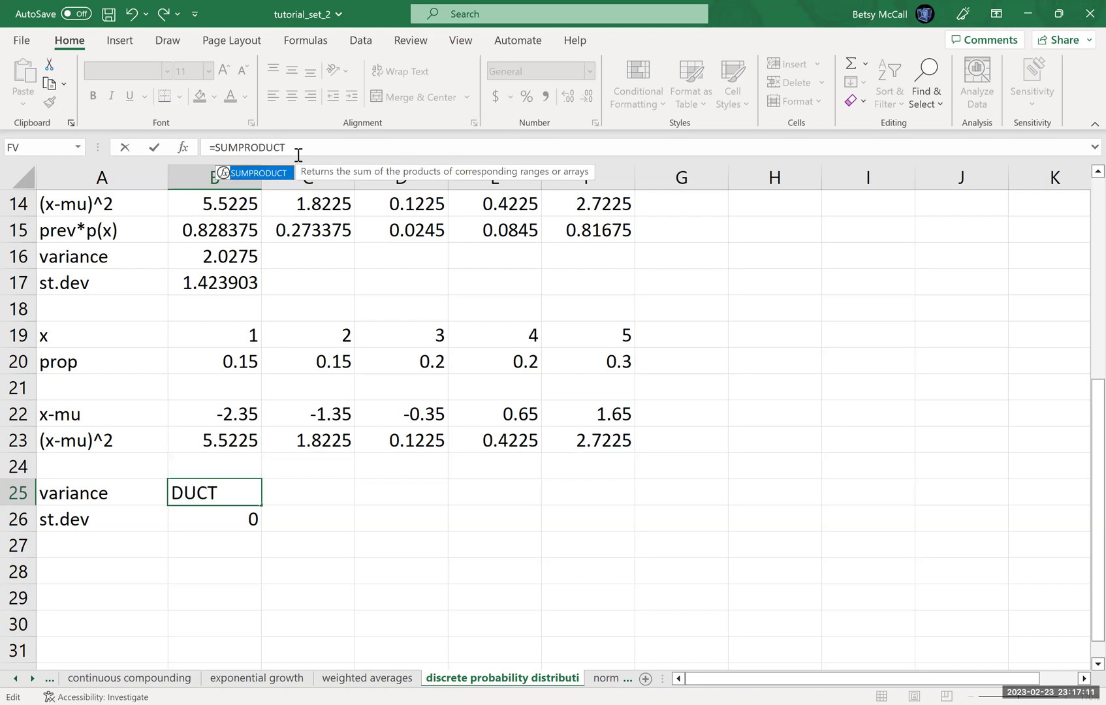
type("(")
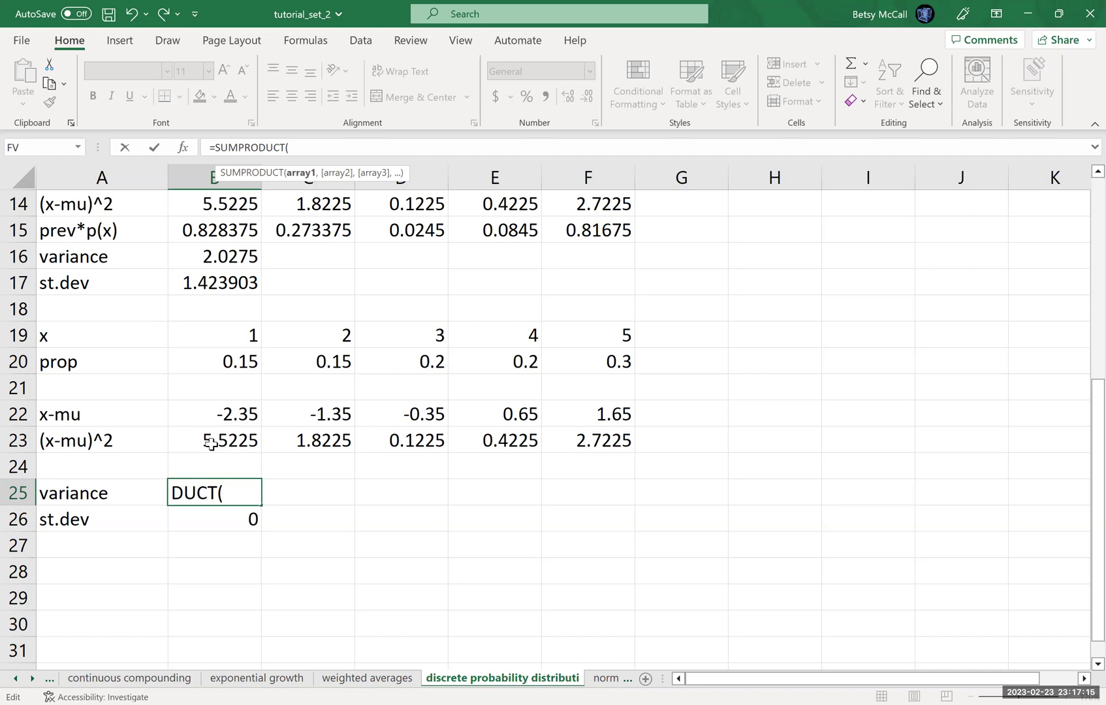
left_click_drag(211, 444, 353, 442)
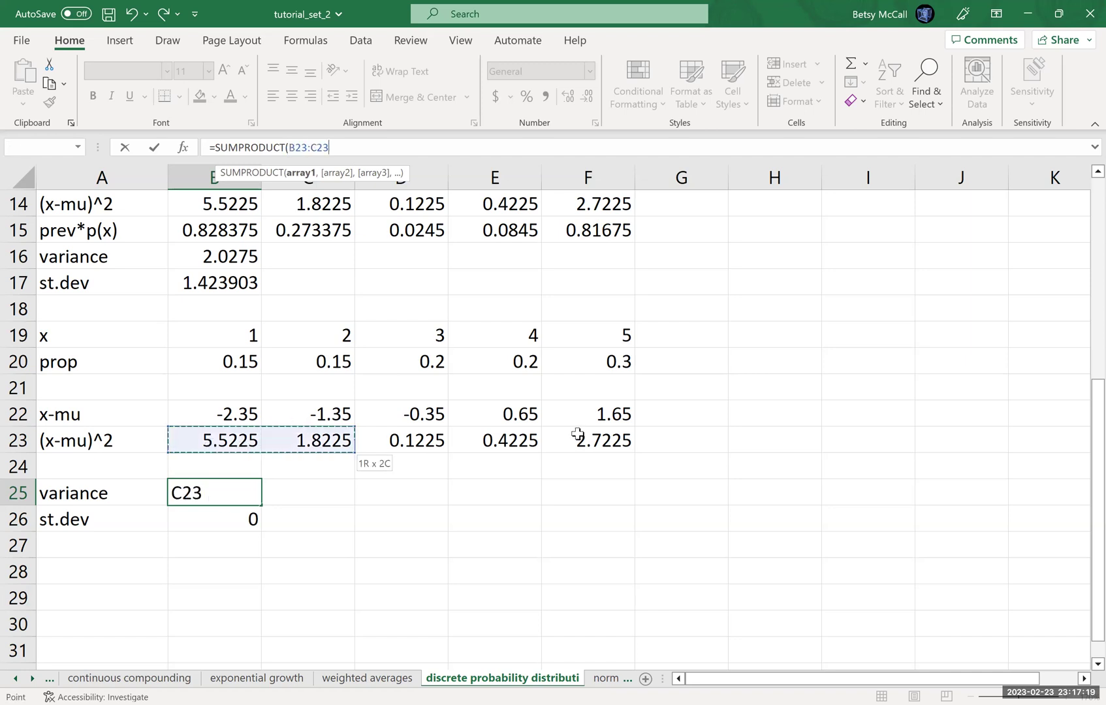
left_click_drag(578, 434, 576, 435)
type(",")
left_click(202, 360)
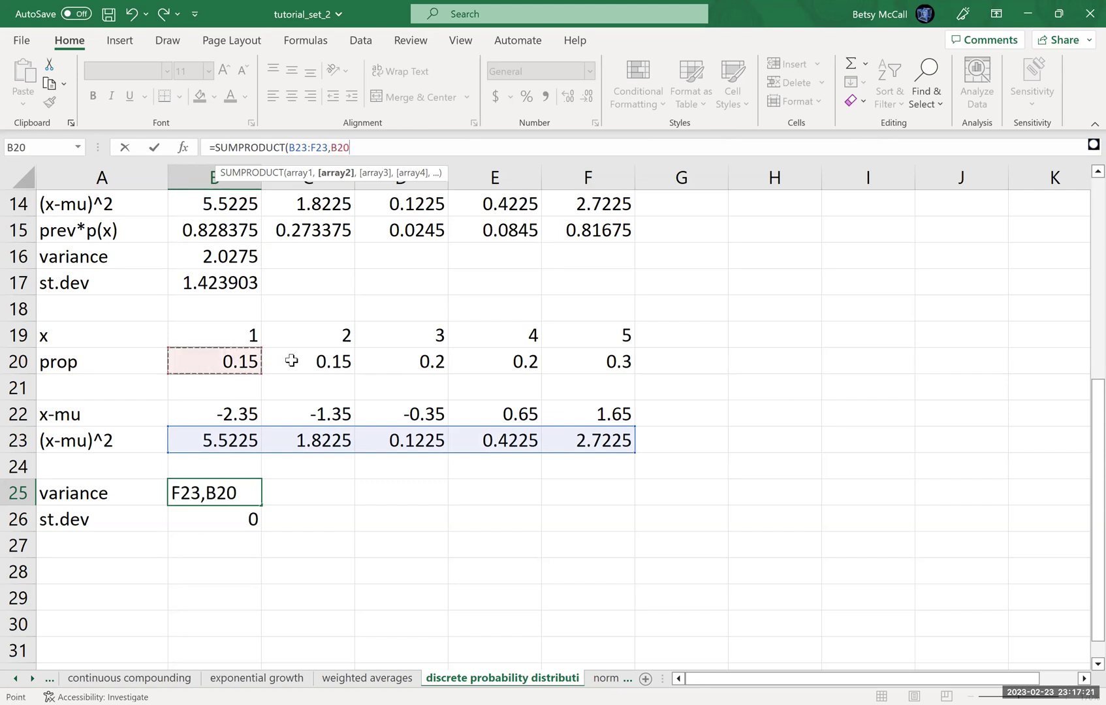
left_click_drag(292, 361, 554, 355)
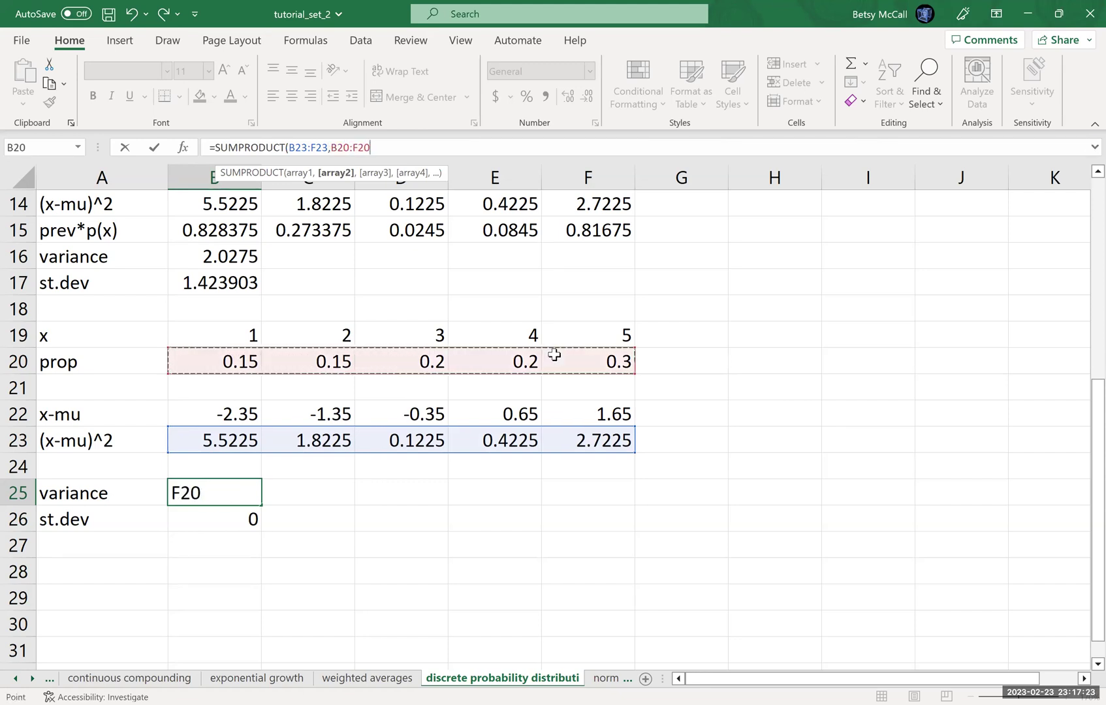
type(")")
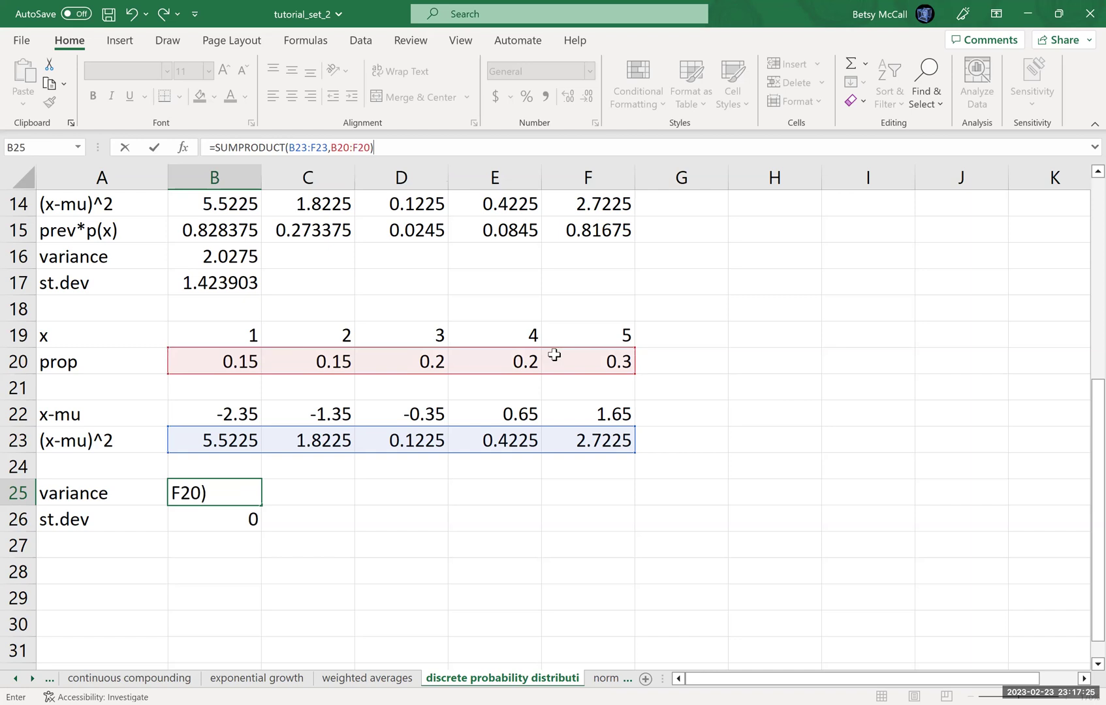
key("Return")
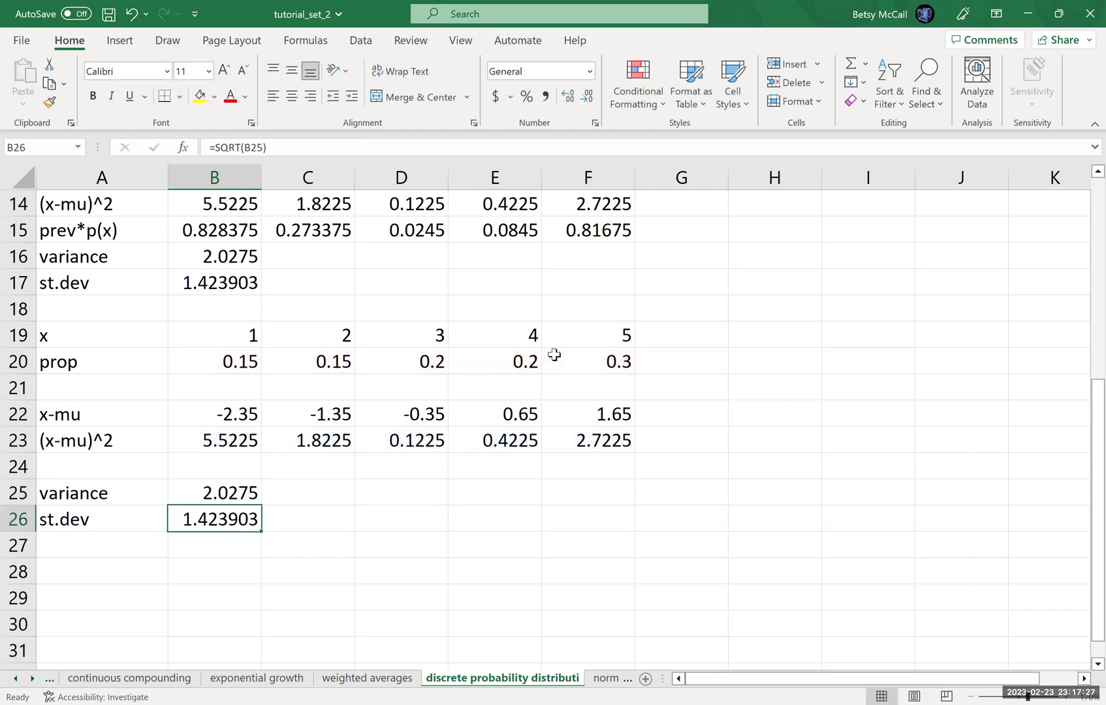